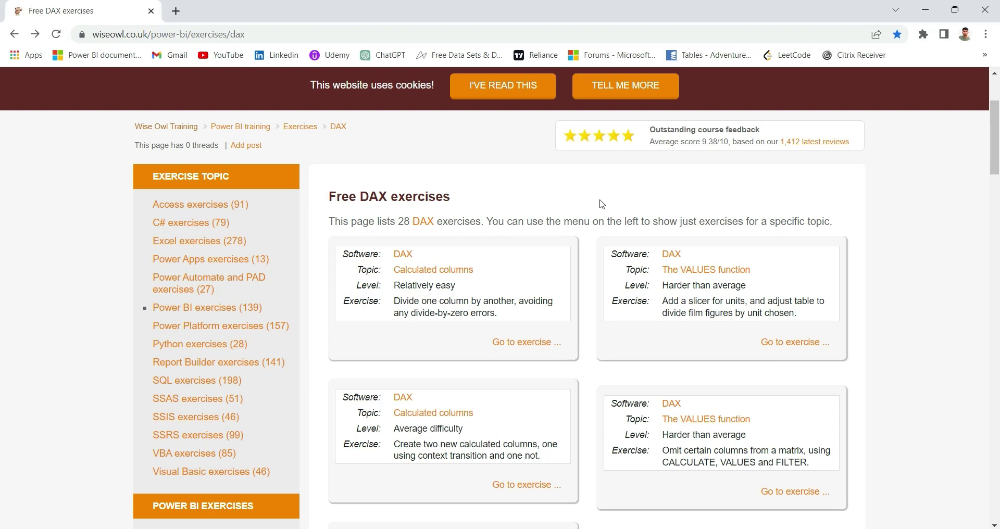
Download qf-1228.zip from the Calculated columns exercise page.
left_click(524, 485)
scroll(514, 407, "down", 3)
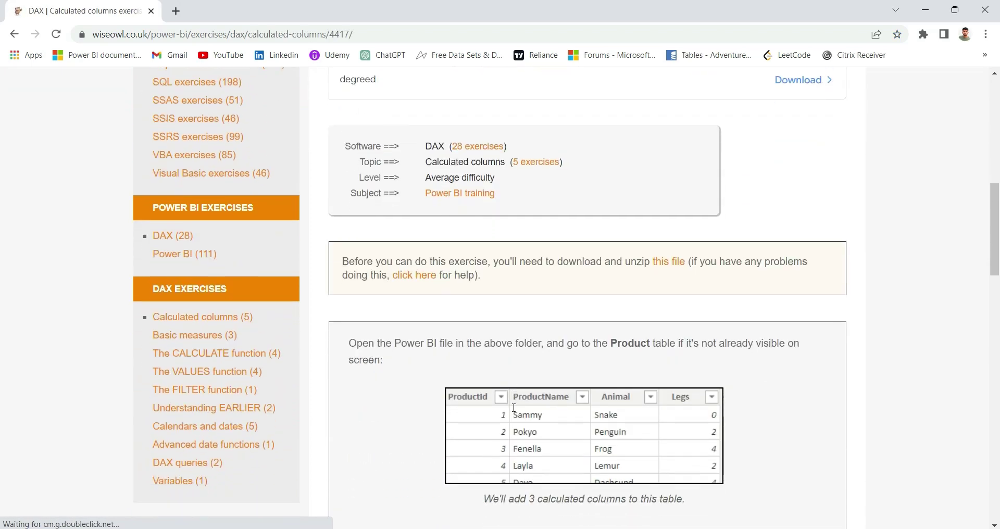
left_click(671, 264)
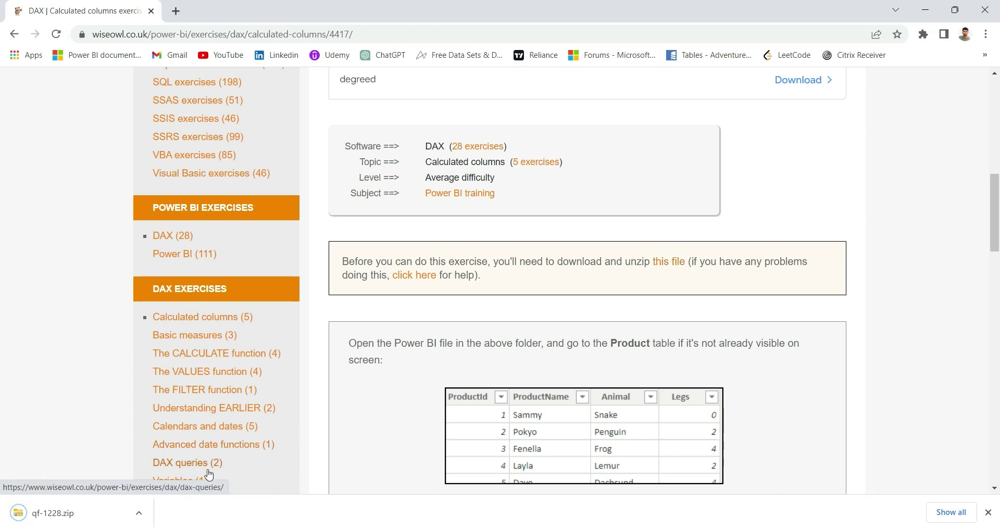
Open the downloaded qf-1228.zip and launch its Woozly data Power BI file.
left_click(139, 513)
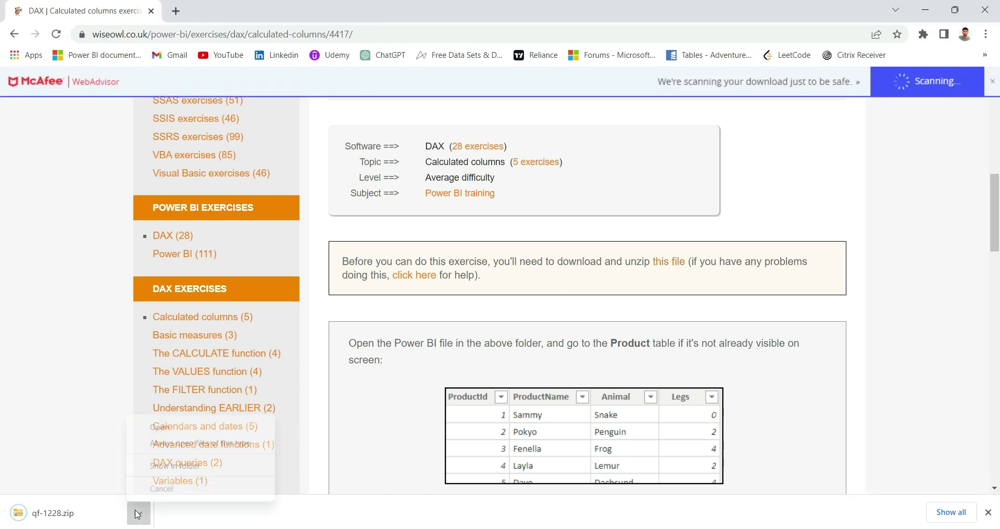
left_click(193, 428)
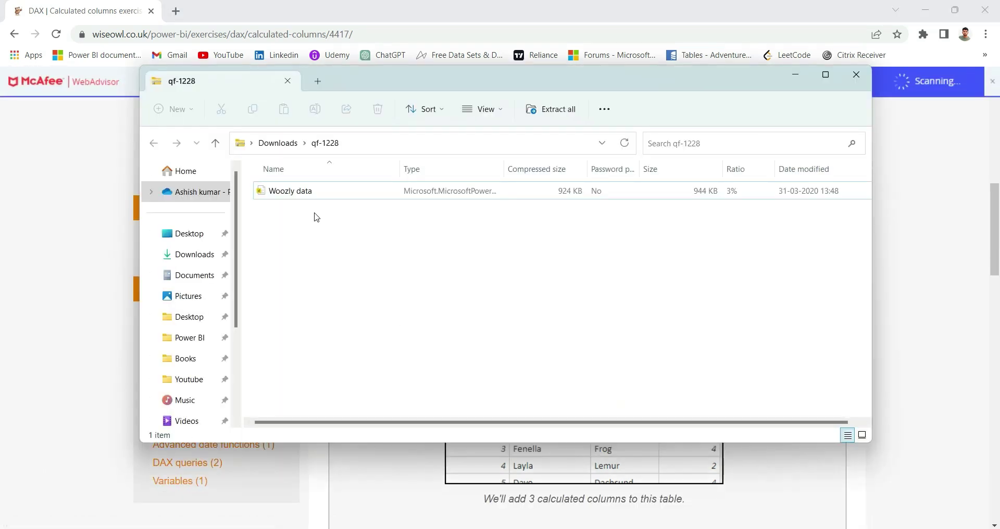
left_click(302, 198)
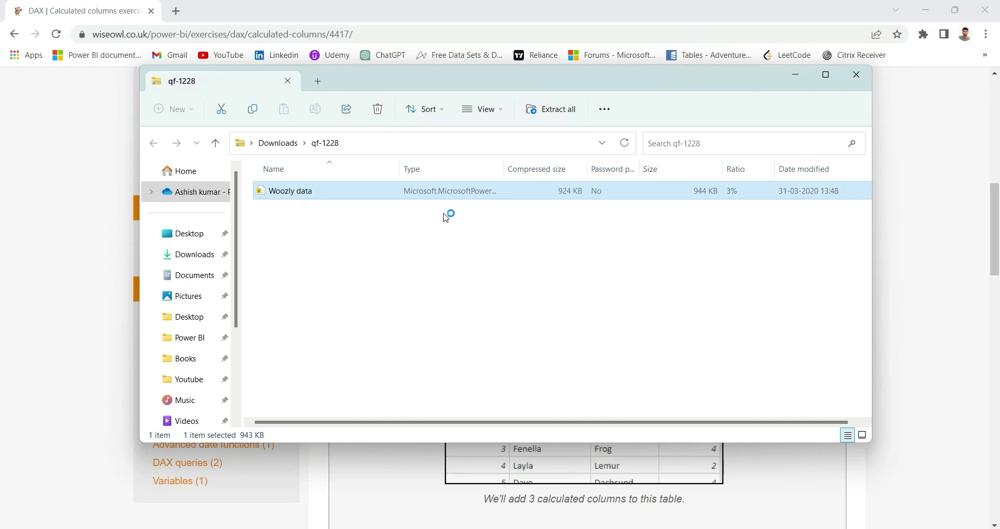
left_click(795, 78)
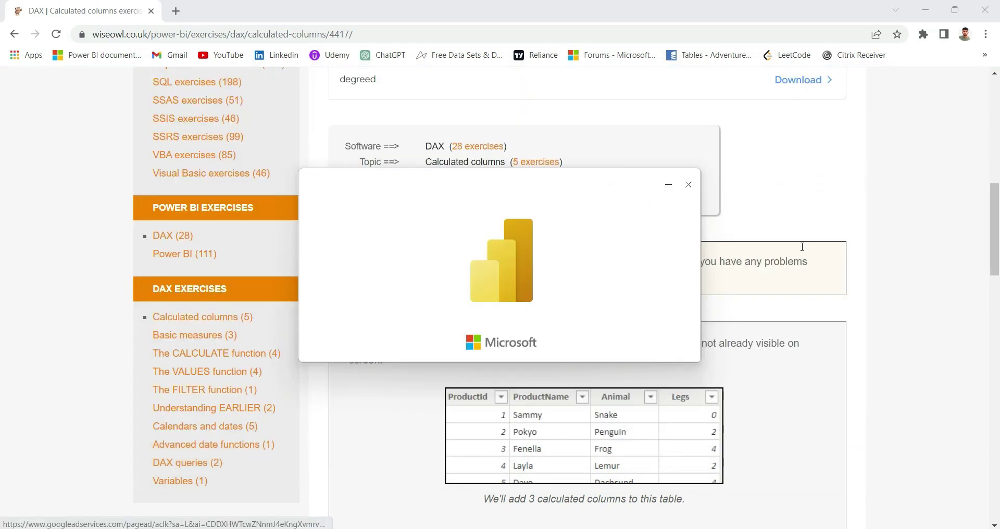
scroll(891, 320, "down", 2)
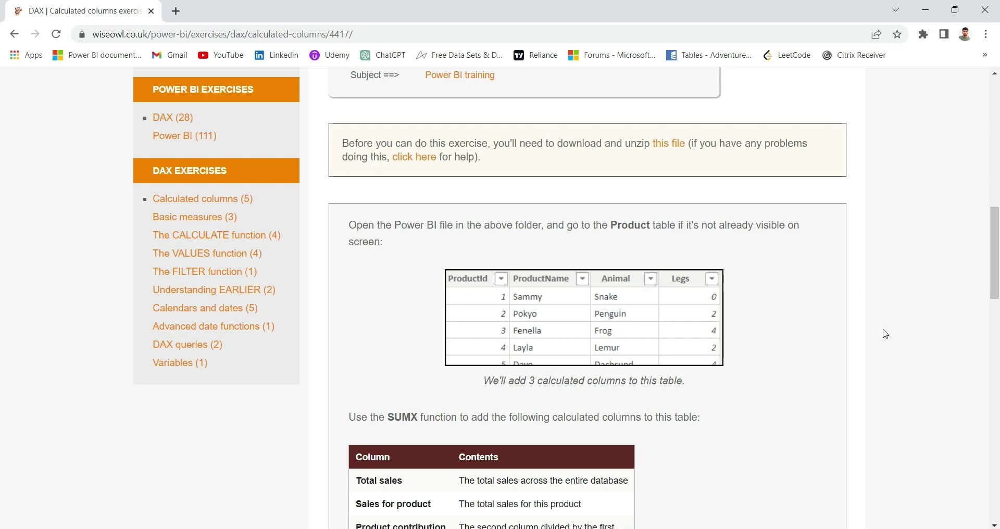
scroll(885, 334, "down", 1)
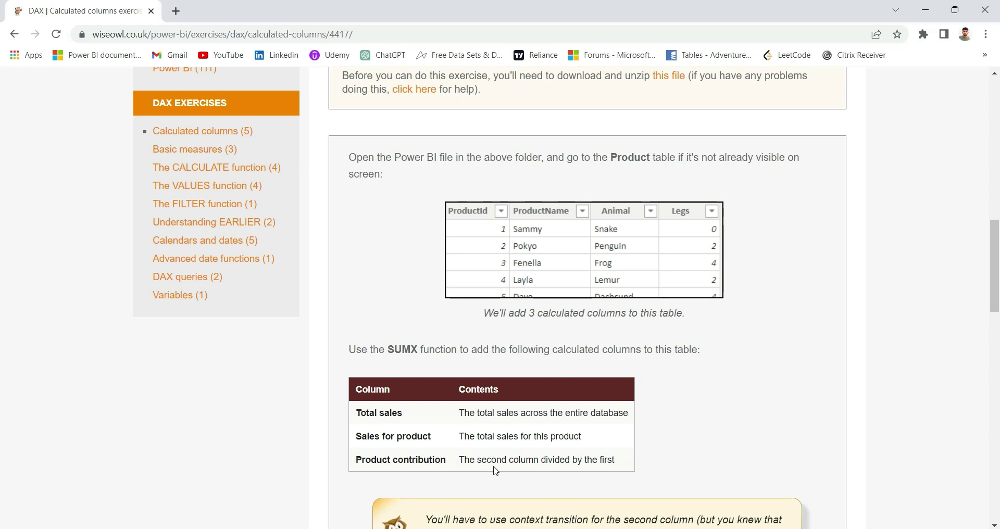
scroll(710, 463, "down", 2)
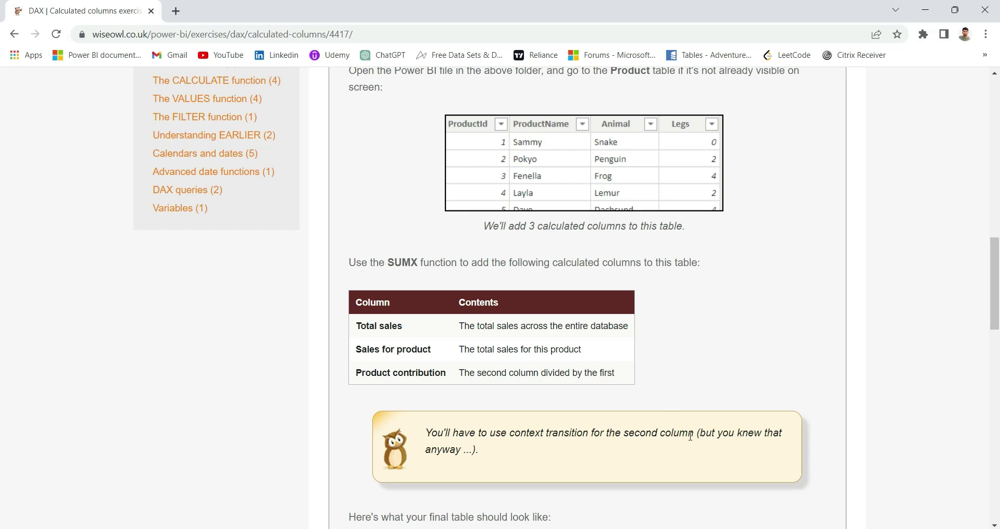
scroll(615, 414, "down", 7)
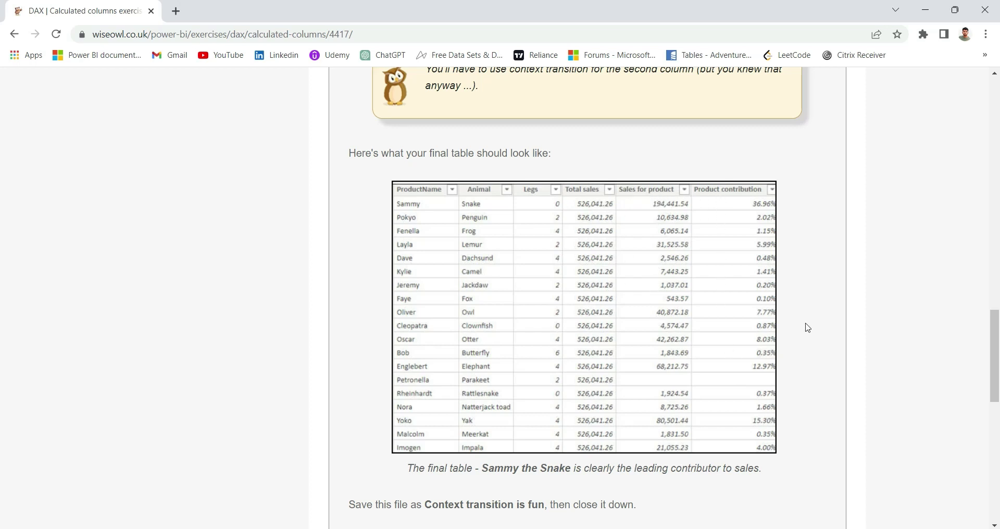
scroll(806, 326, "up", 9)
mouse_move(588, 528)
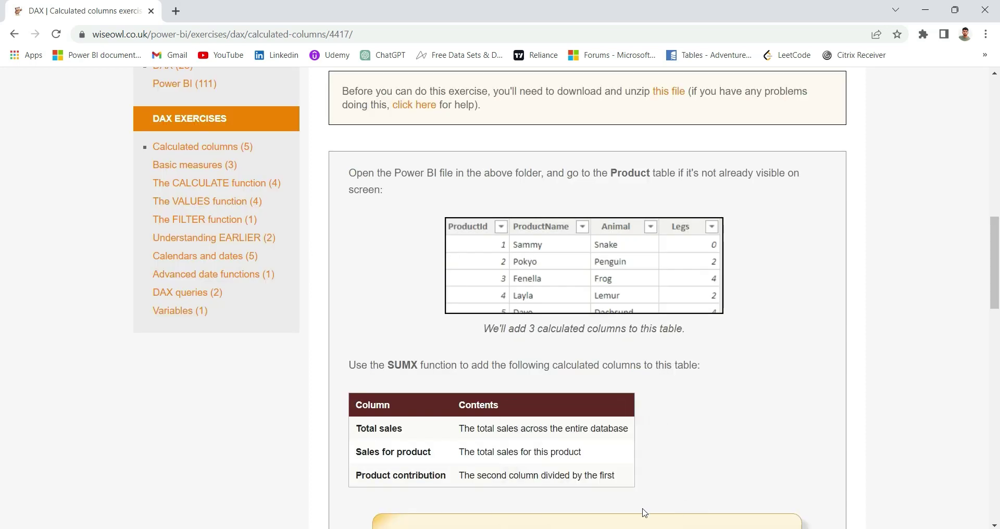
In Power BI Desktop's Data view, browse the Product, Purchase, Environment and Habitat tables.
key("alt+Tab")
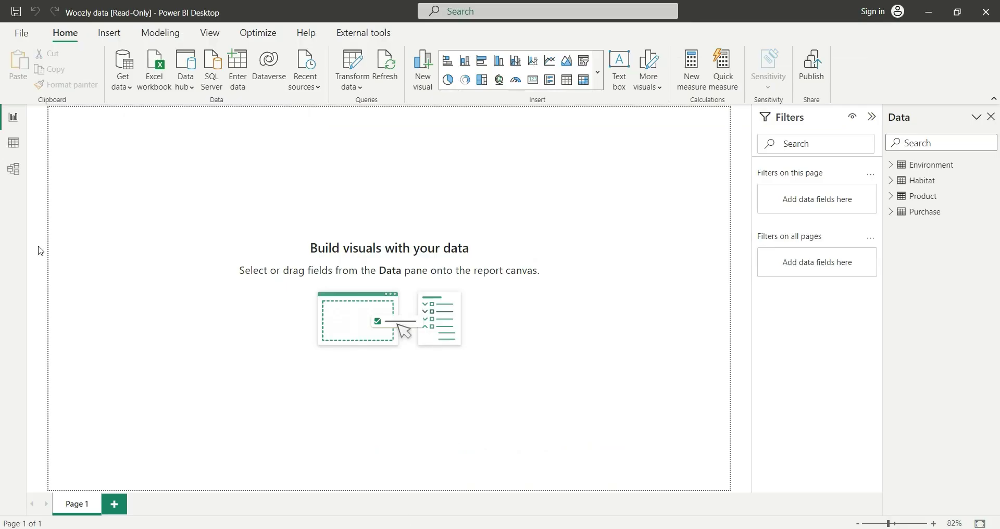
left_click(14, 142)
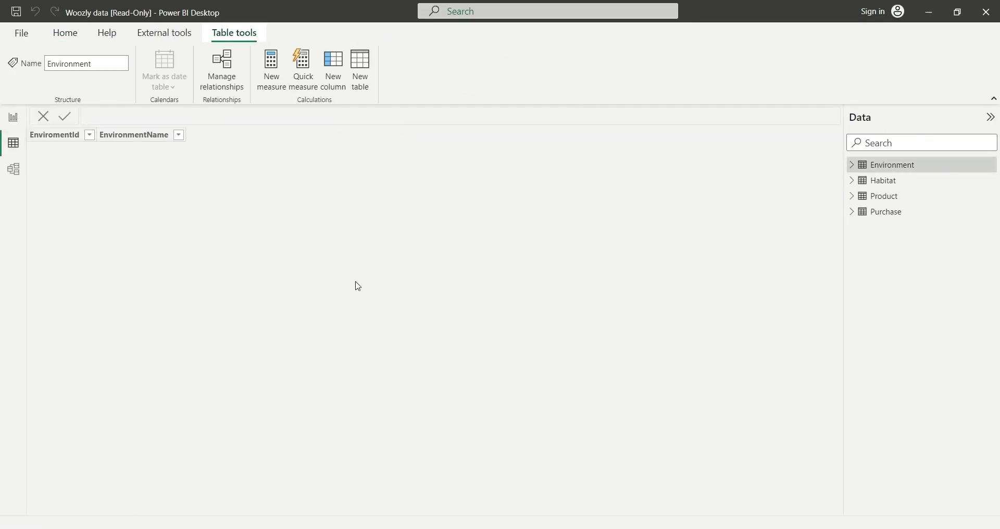
left_click(880, 197)
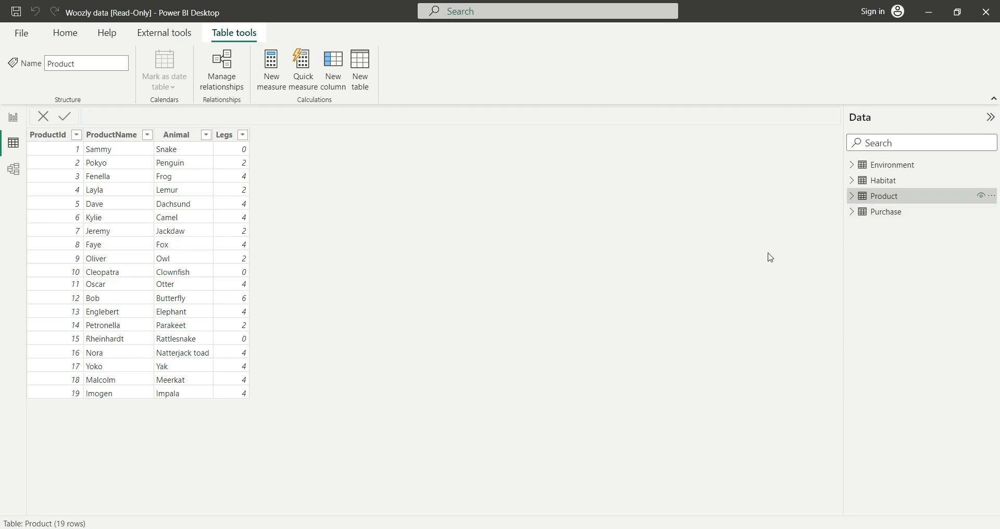
left_click(885, 214)
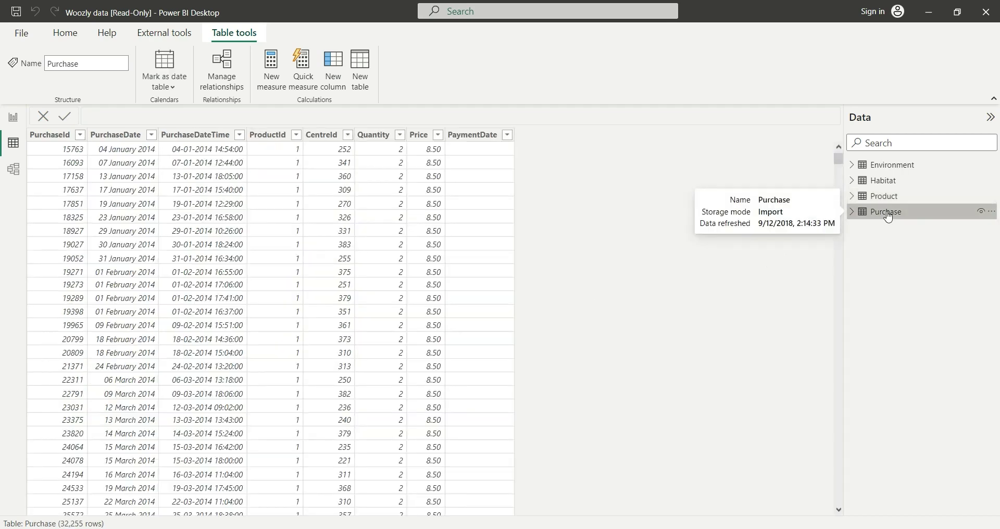
left_click(891, 166)
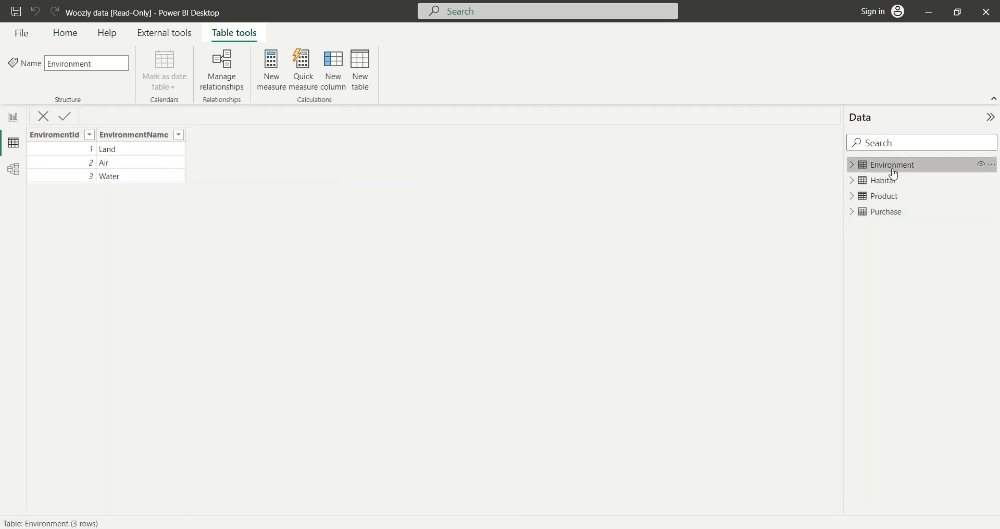
left_click(892, 181)
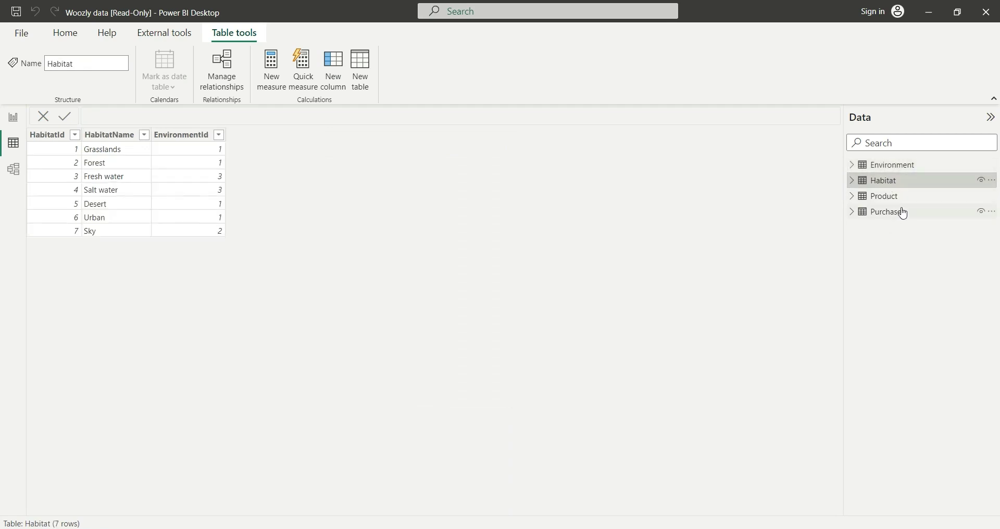
Compare the Product and Purchase tables, finishing on the 19-row Product table.
left_click(895, 202)
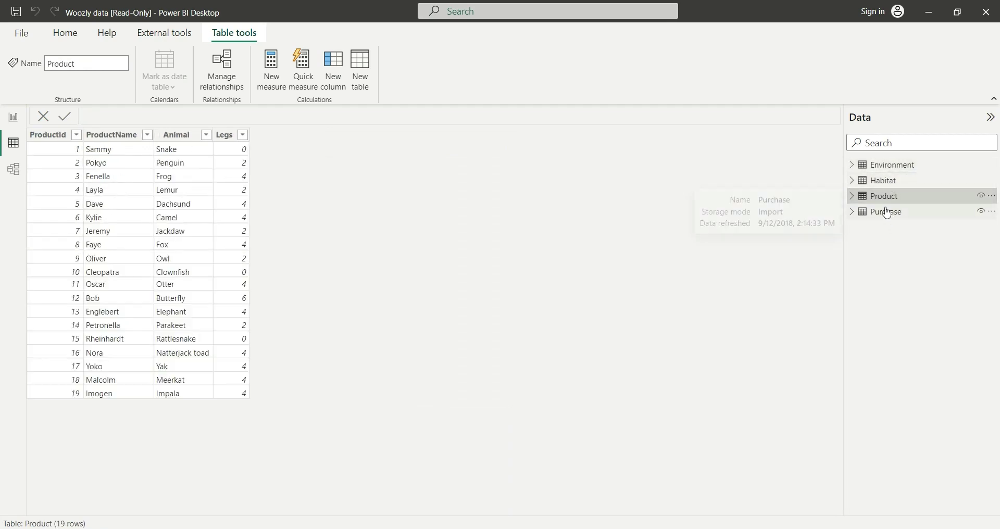
left_click(886, 212)
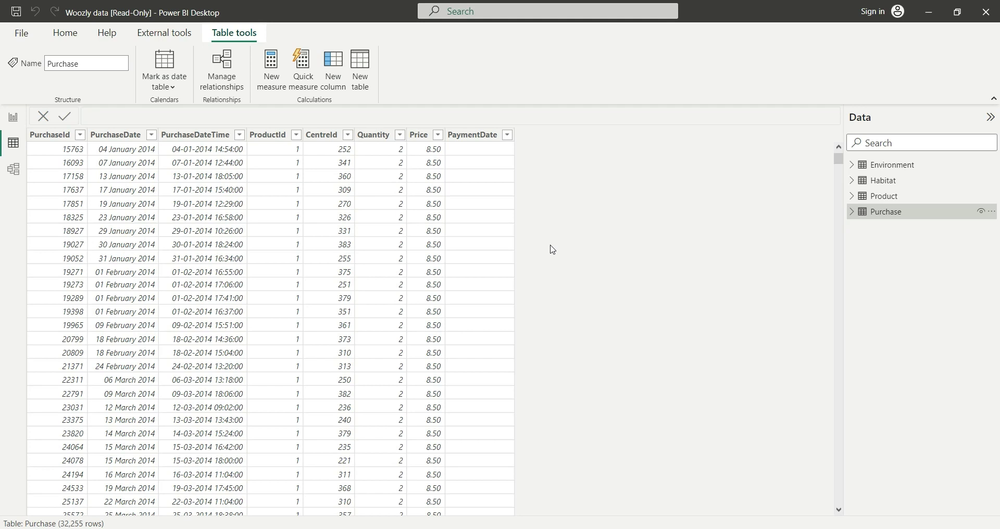
left_click(885, 197)
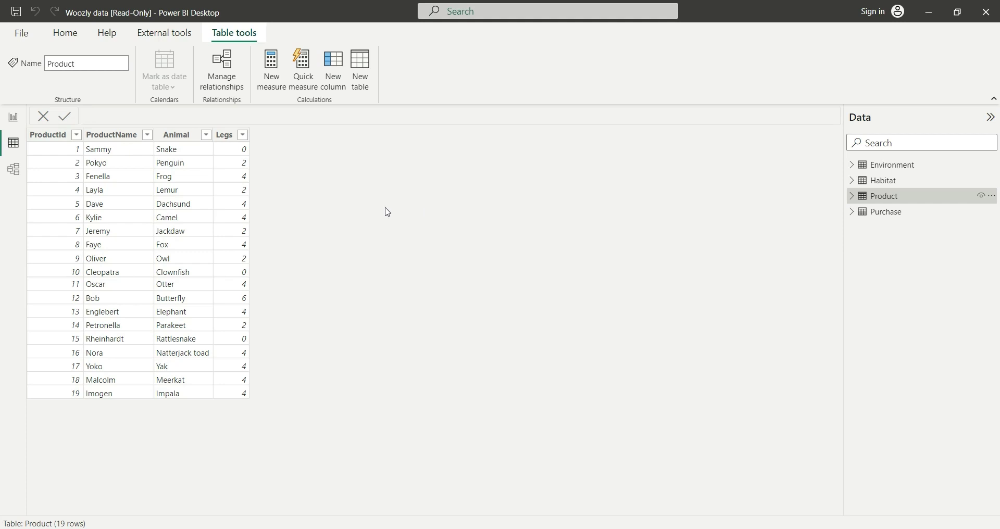
left_click(885, 211)
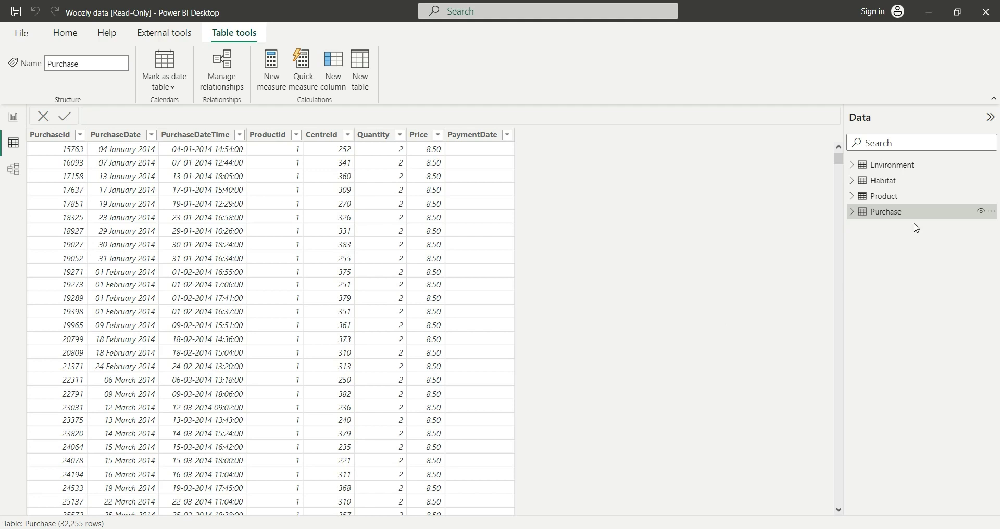
left_click(884, 196)
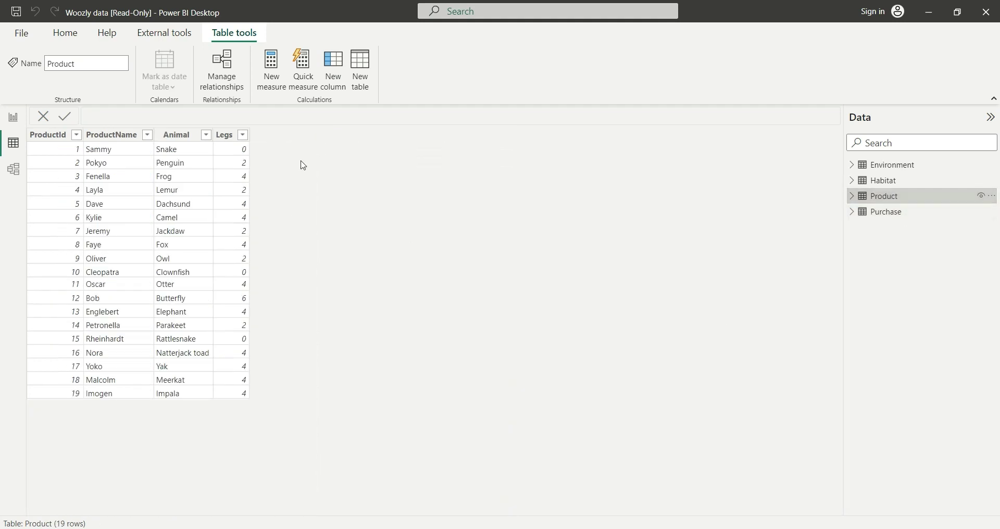
Begin a new Product column 'Total Sales =' with SUMX over the Purchase table.
left_click(334, 79)
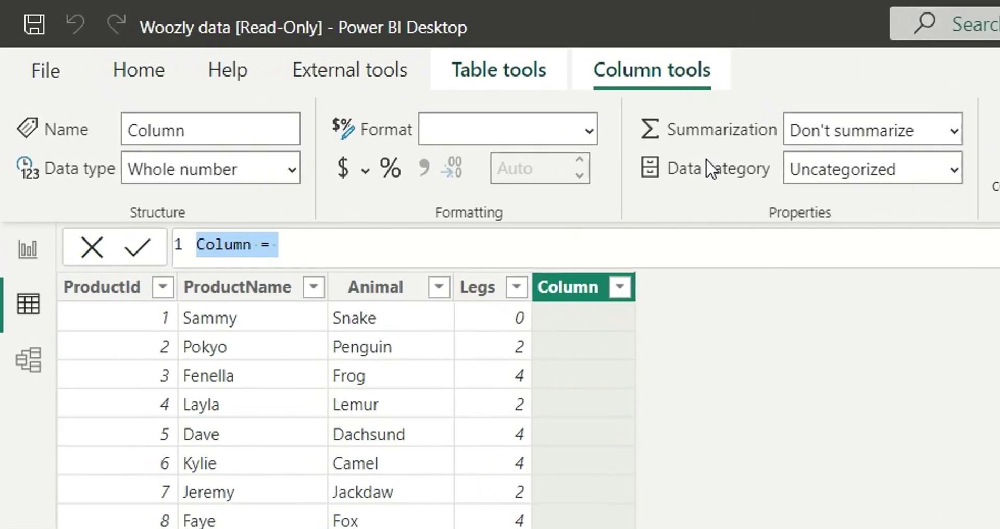
type("To")
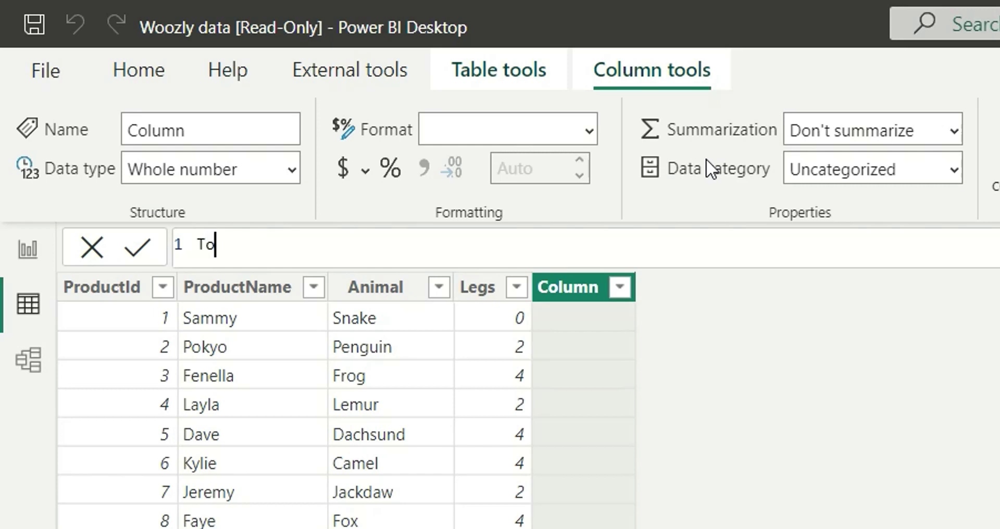
type("tal Sale")
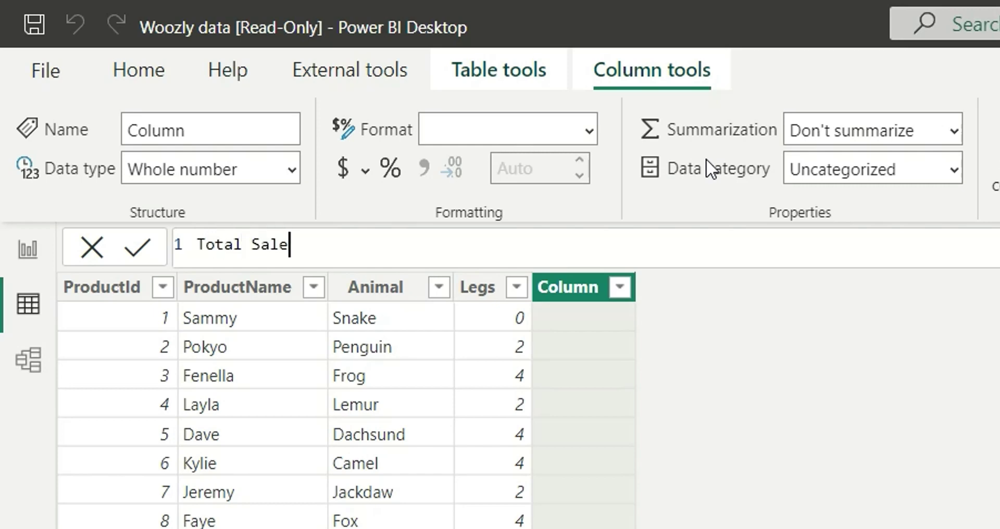
type("s =")
key("shift+Return")
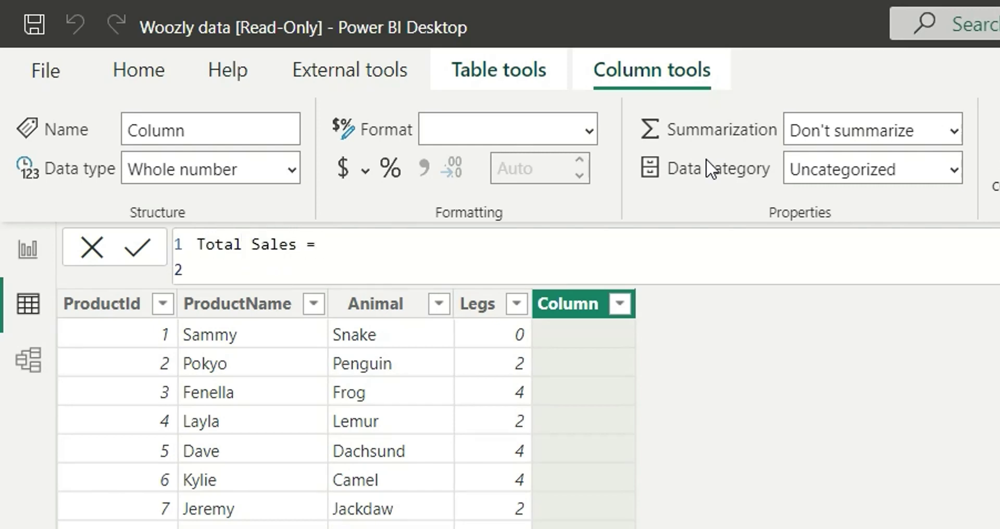
type("sumx")
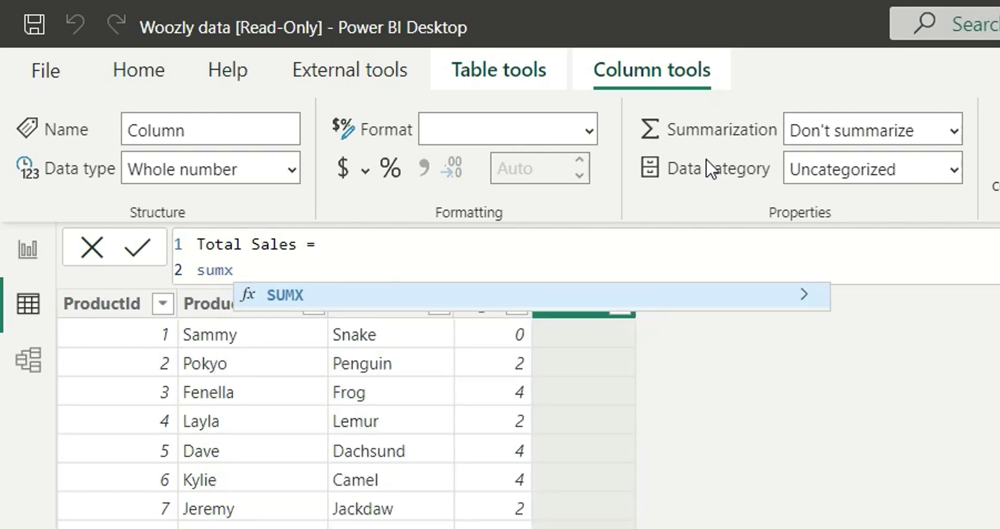
key("Tab")
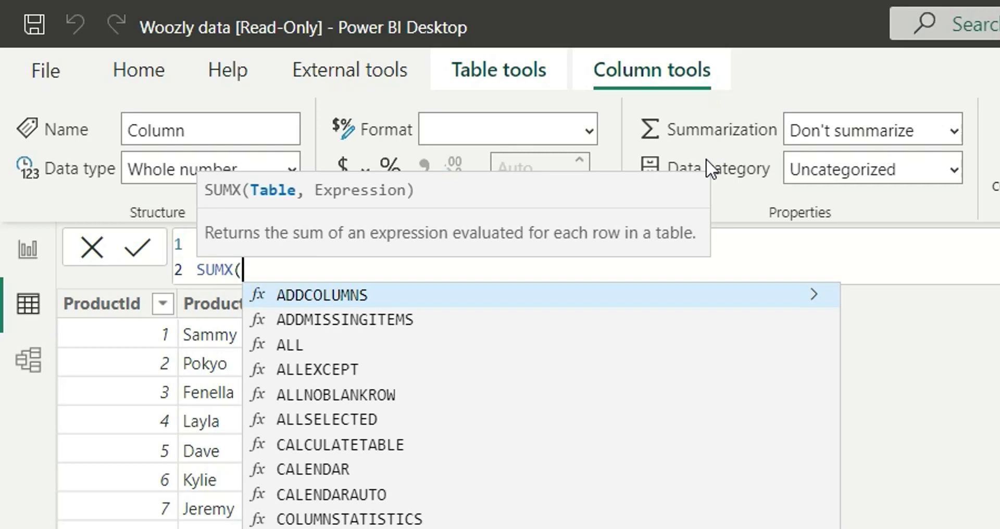
type("pu")
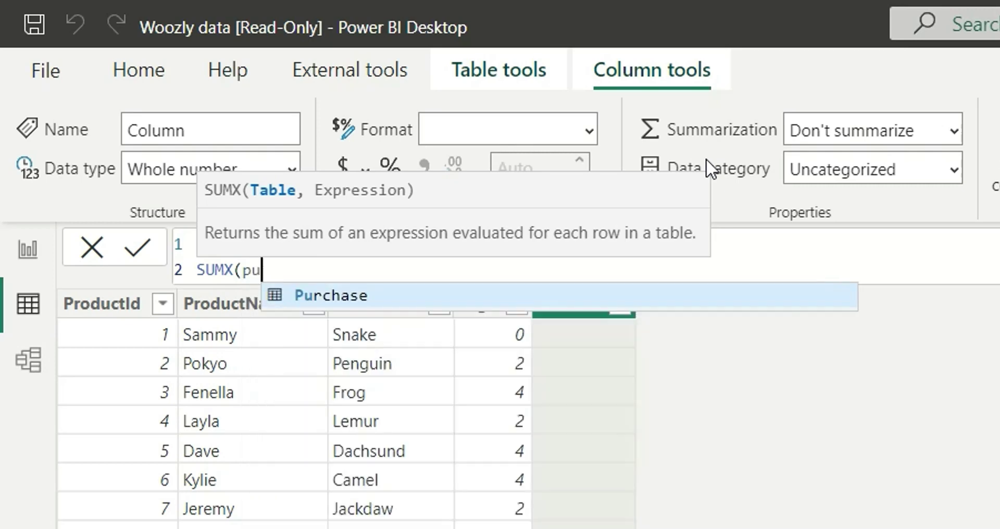
key("Tab")
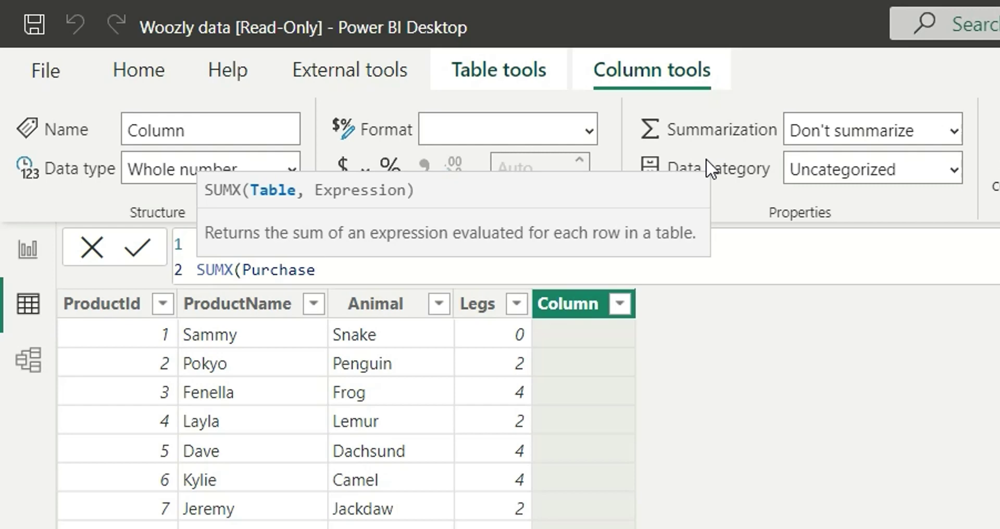
key("BackSpace")
key("BackSpace")
key("BackSpace")
key("BackSpace")
key("BackSpace")
key("BackSpace")
key("BackSpace")
key("BackSpace")
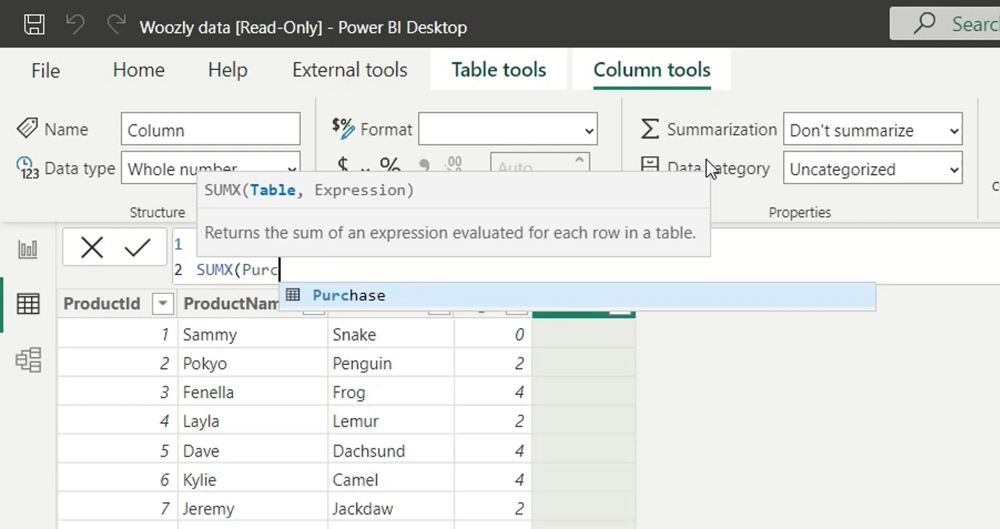
key("shift+Return")
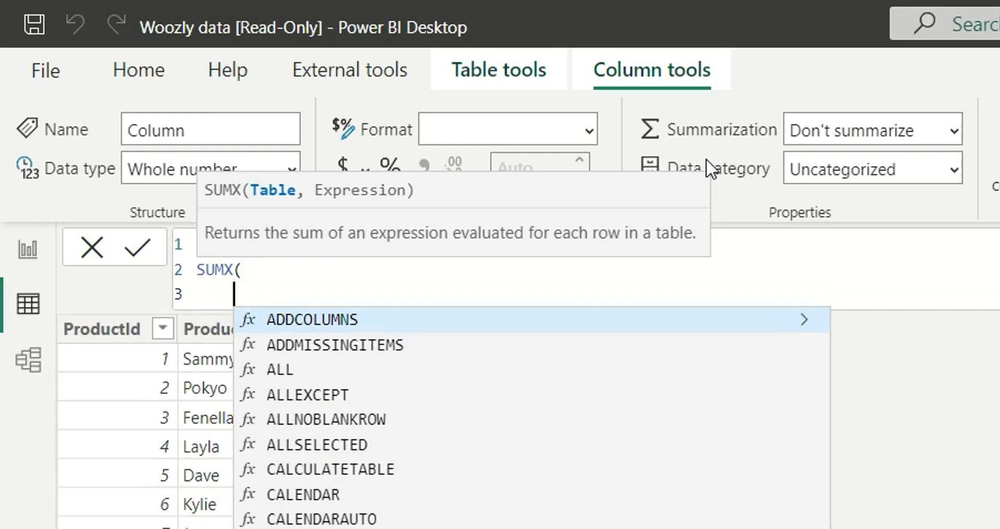
type("pur")
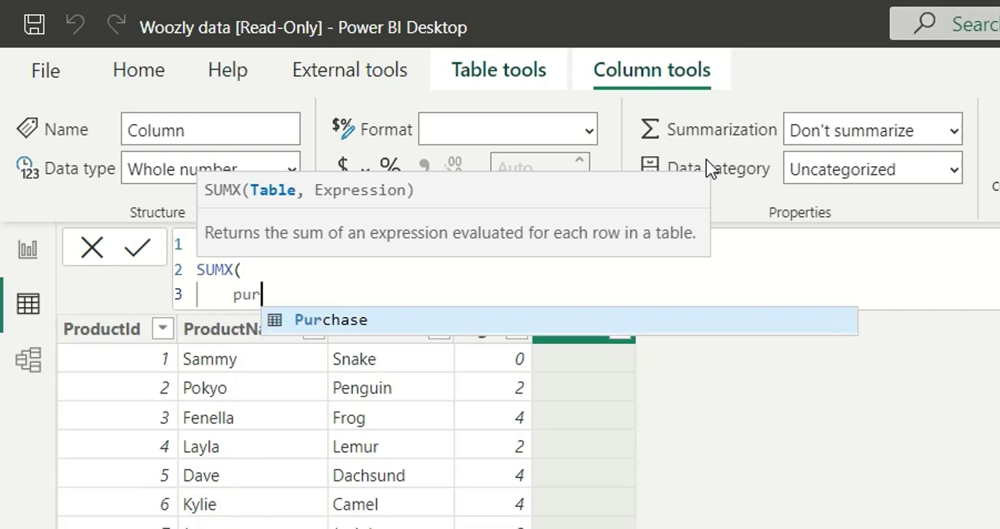
key("Tab")
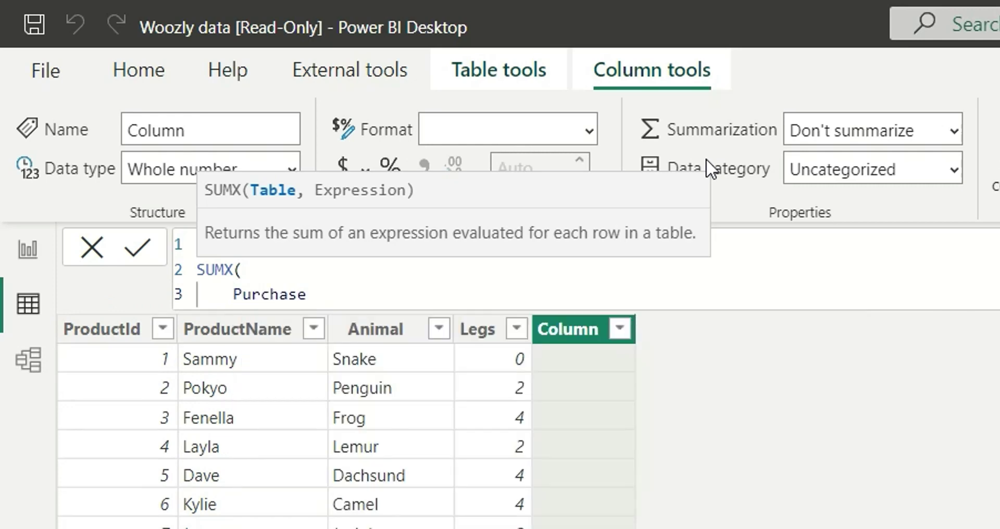
type(",")
Finish the SUMX expression as Purchase[Quantity] * Purchase[Price] and commit the column.
key("shift+Return")
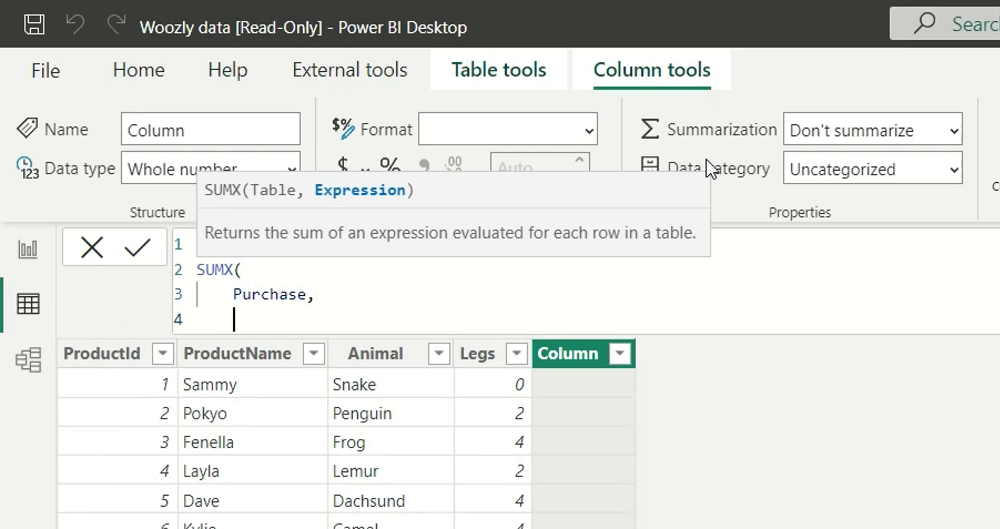
type("qua")
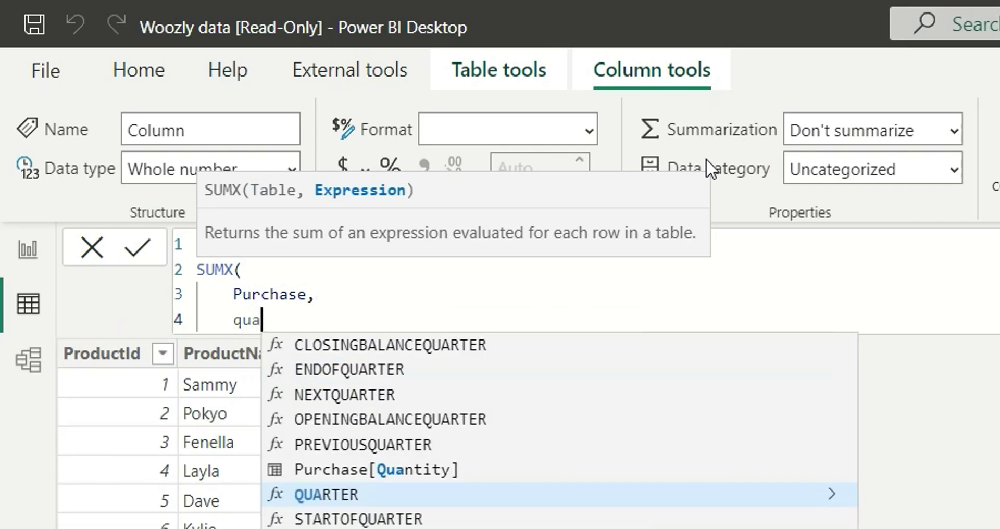
key("Up")
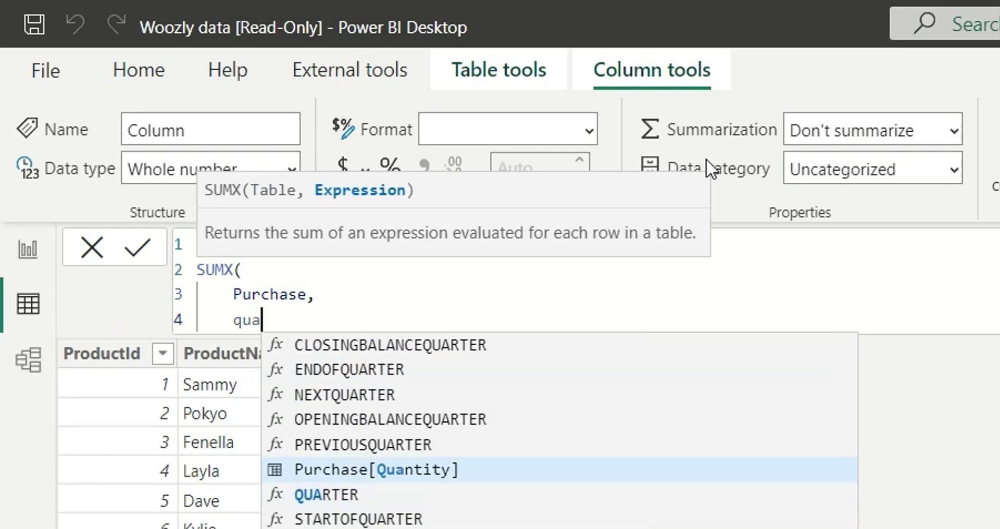
key("Tab")
type("* p")
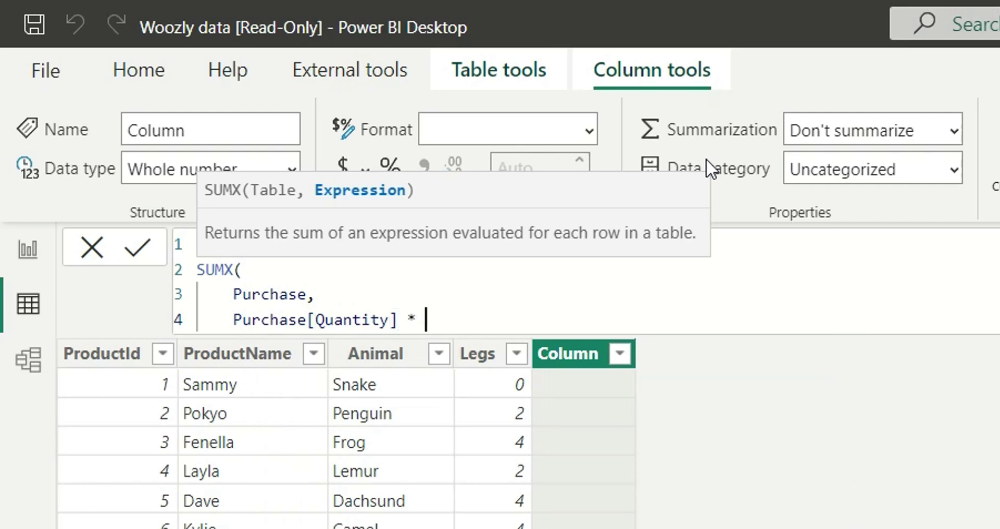
type("ce")
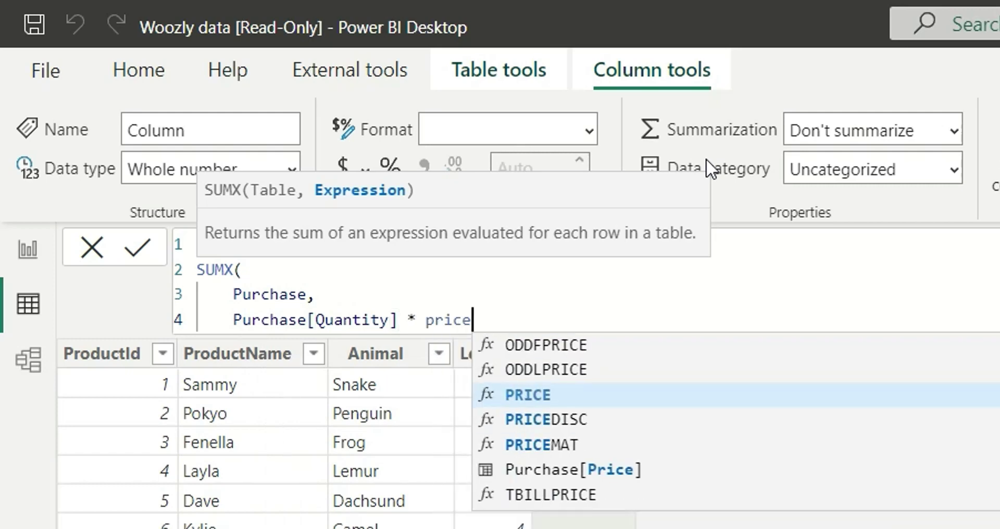
key("Down")
key("Down")
key("Down")
key("Tab")
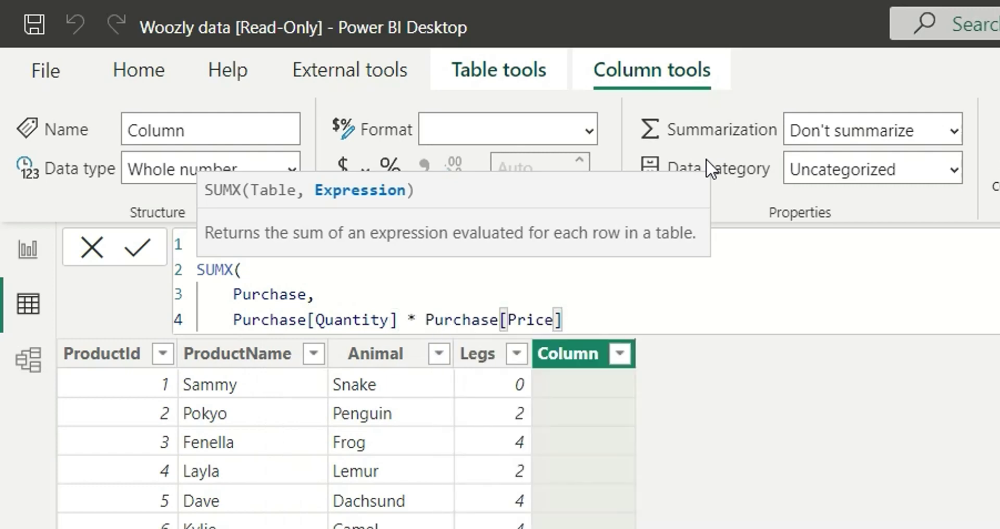
key("shift+Return")
type(")")
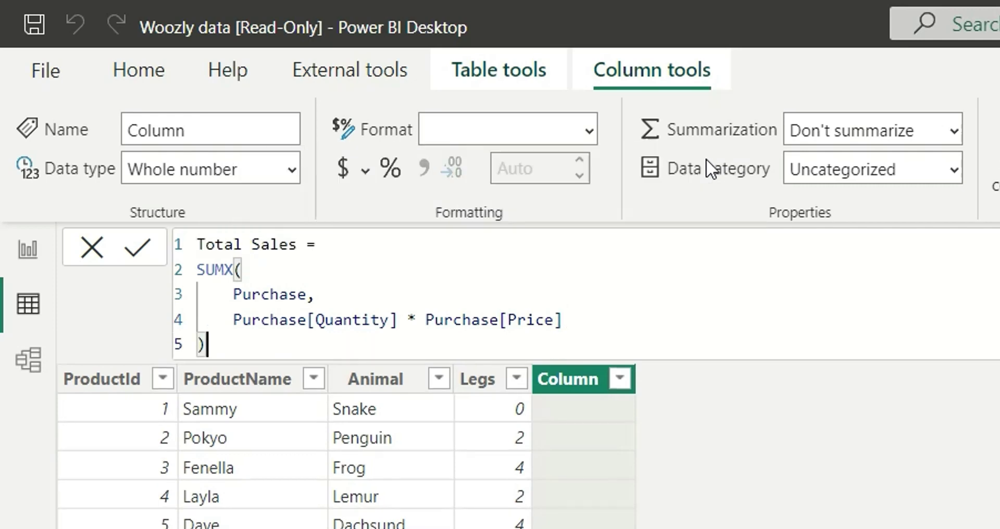
key("Return")
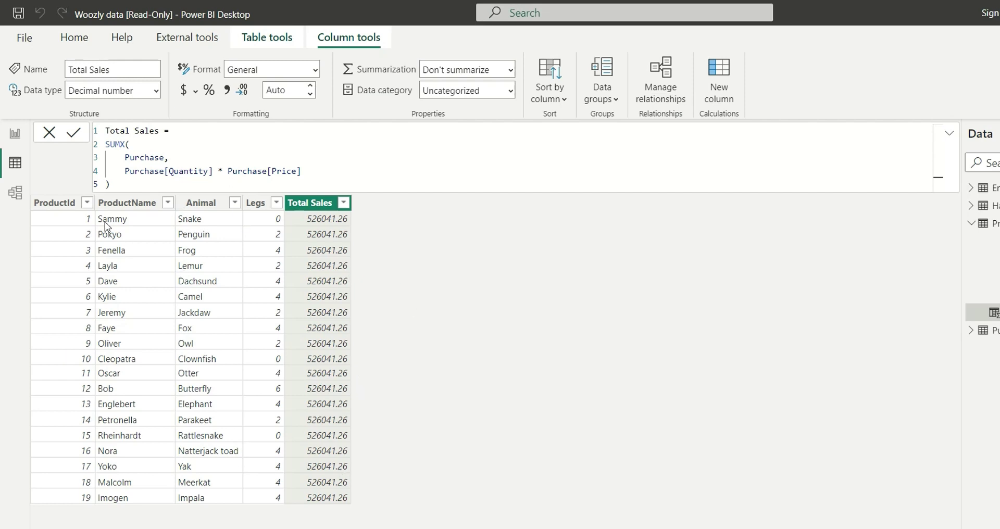
left_click(141, 148)
Add a new Product column and enter 'Sales for each product =' as its formula start.
left_click(718, 94)
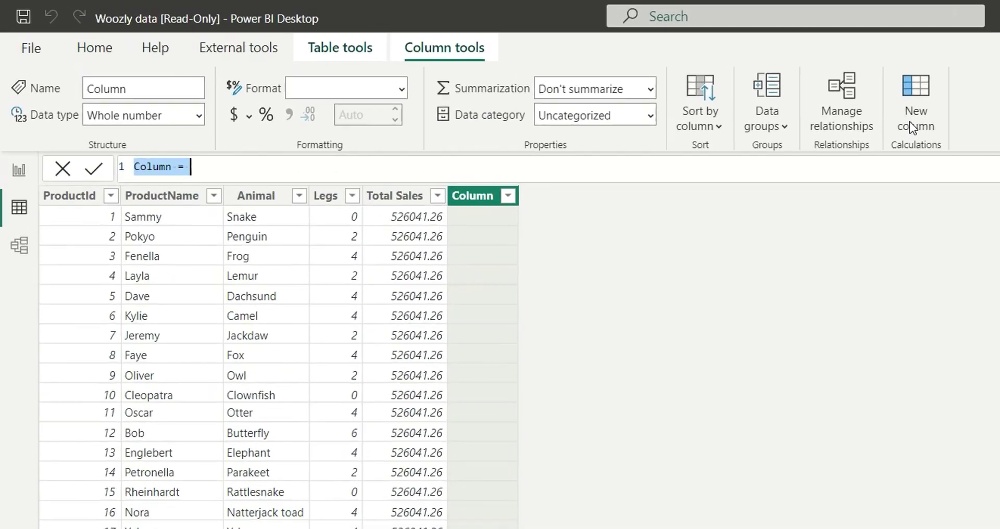
type("Sale")
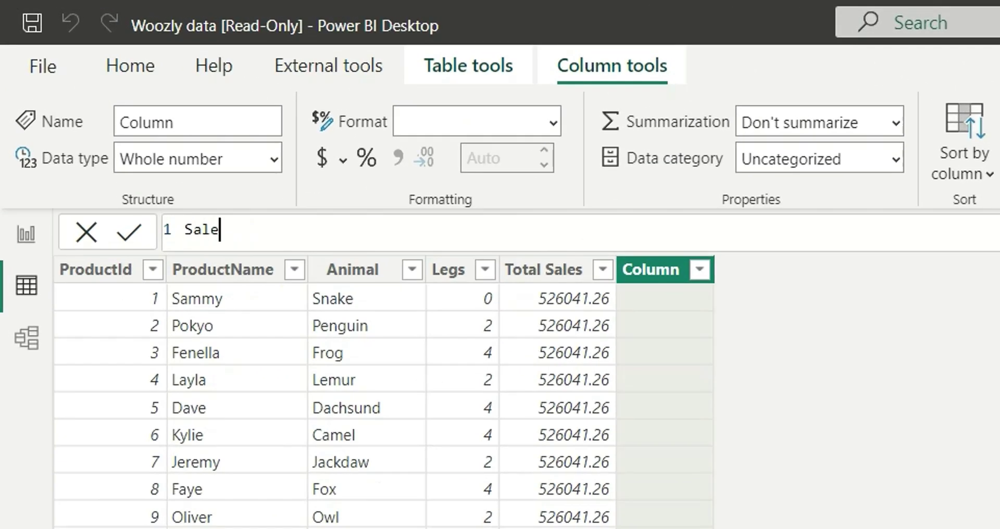
type("s for each pro")
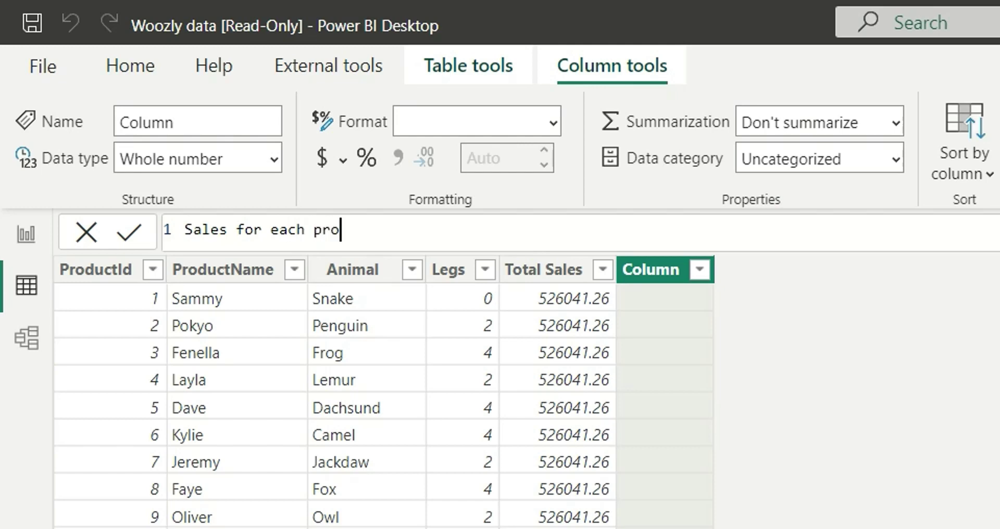
type("duct =")
Select the SUMX expression in Total Sales, then continue the Sales for each product formula on a new line.
left_click(552, 276)
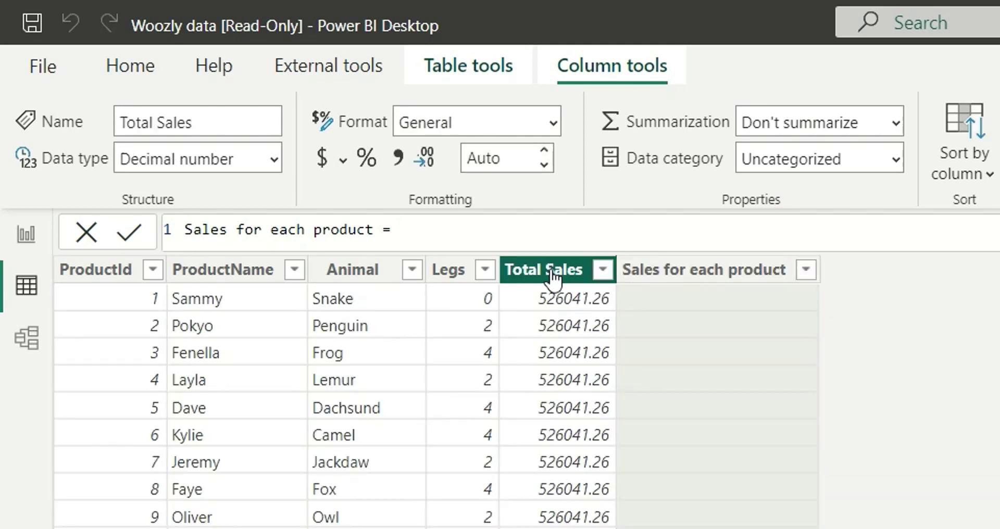
left_click_drag(235, 319, 185, 257)
key("ctrl+c")
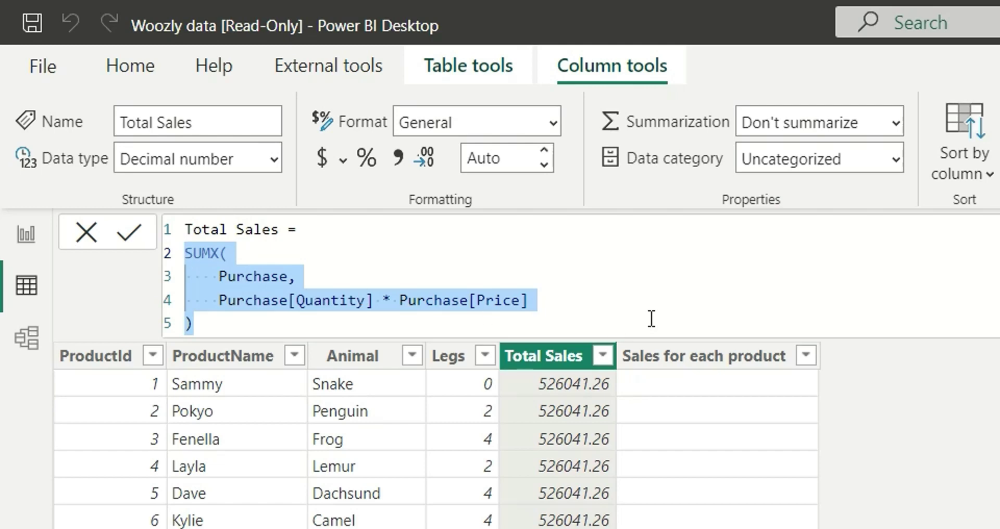
left_click(675, 365)
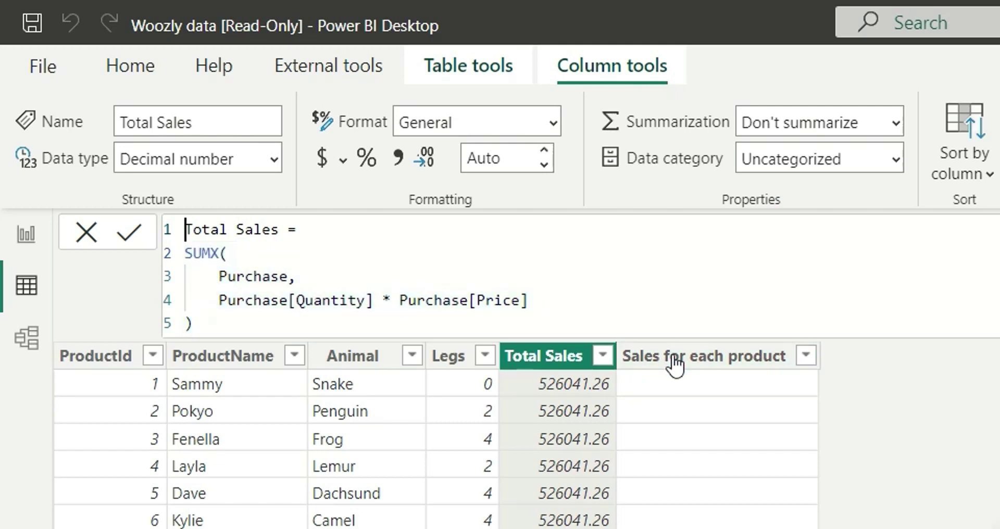
left_click(676, 365)
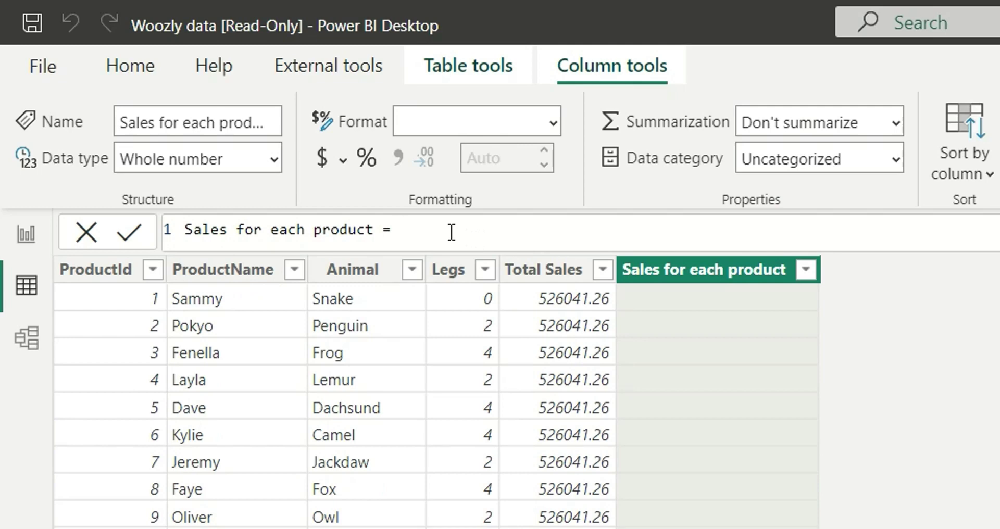
key("shift+Return")
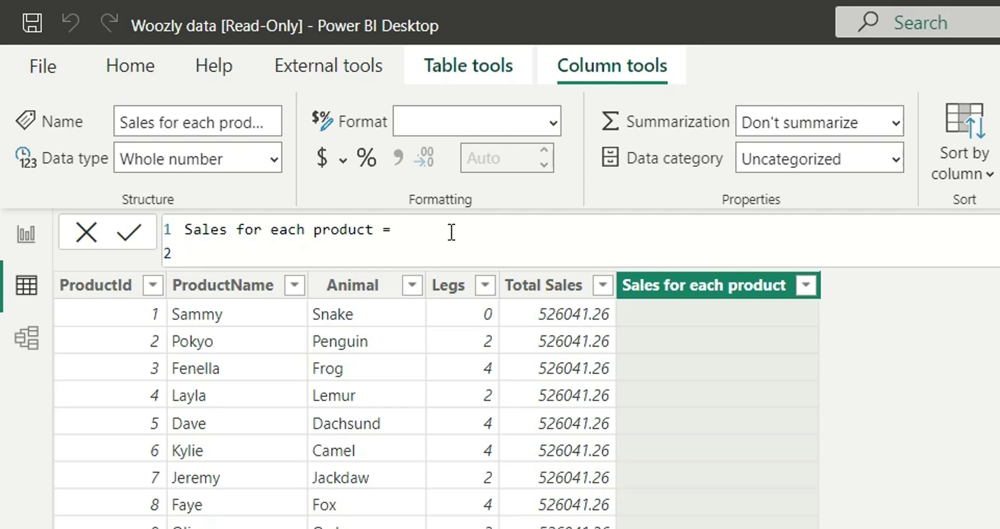
Define the column as CALCULATE(SUMX(Purchase, Purchase[Quantity] * Purchase[Price])) and commit it.
type("cal")
key("Tab")
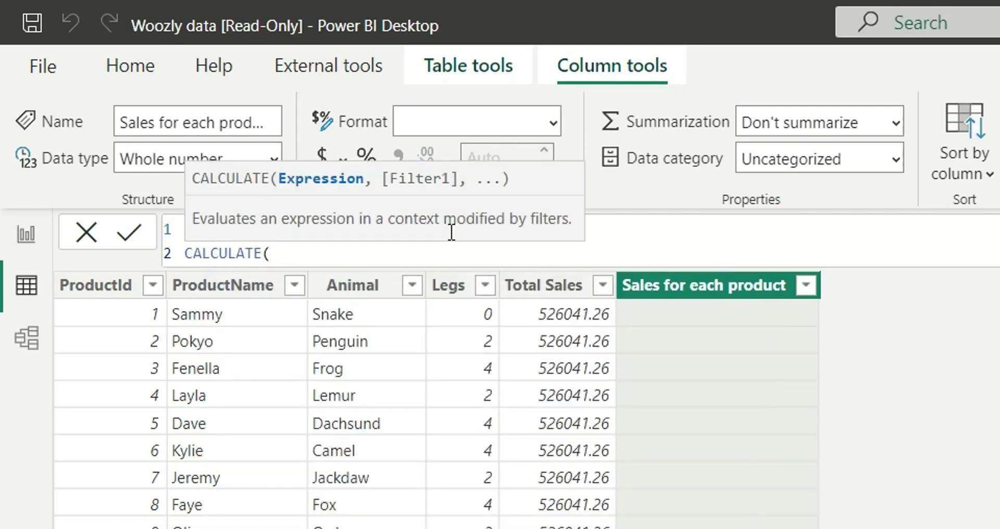
key("Return")
key("ctrl+v")
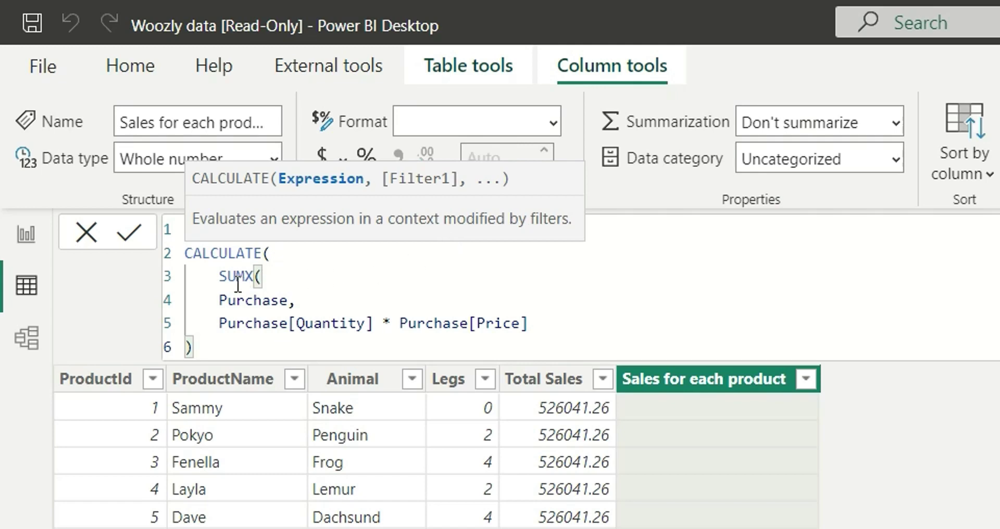
left_click_drag(542, 327, 219, 301)
key("Tab")
key("End")
key("Return")
type(")")
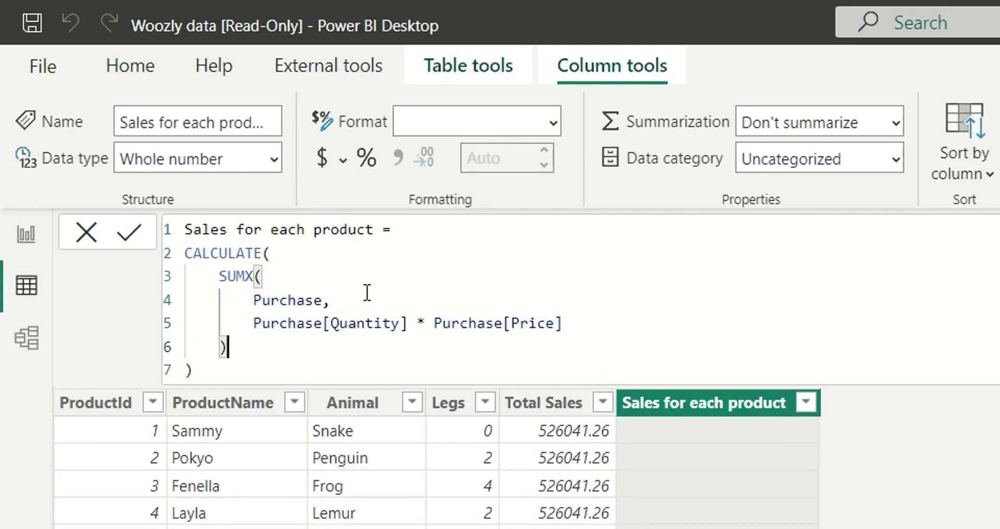
left_click_drag(227, 347, 221, 281)
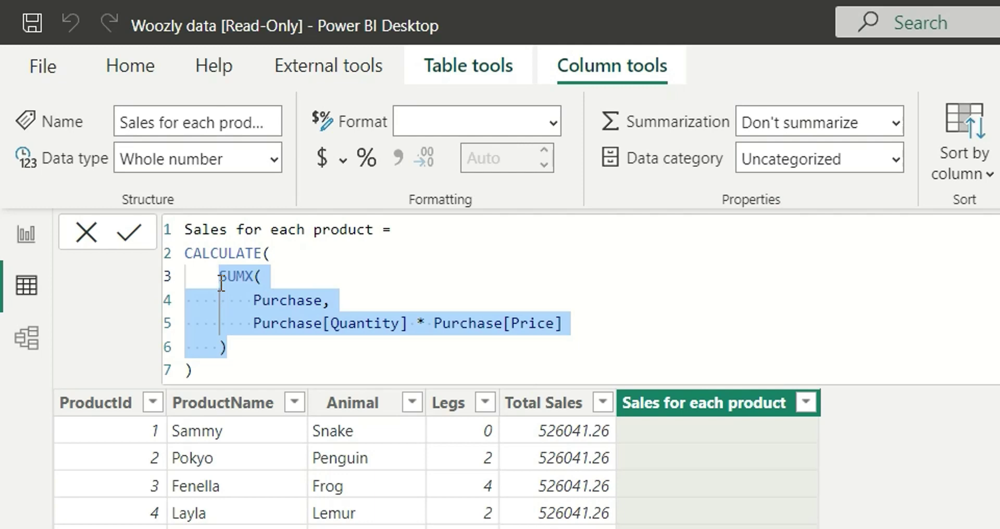
key("Return")
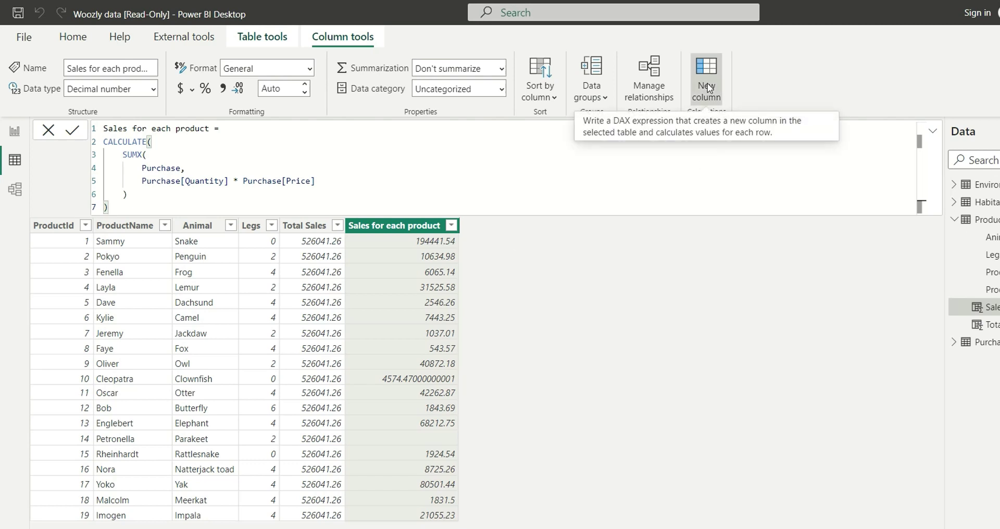
Add a Product Contribution column using DIVIDE with Sales for each product as numerator.
left_click(706, 84)
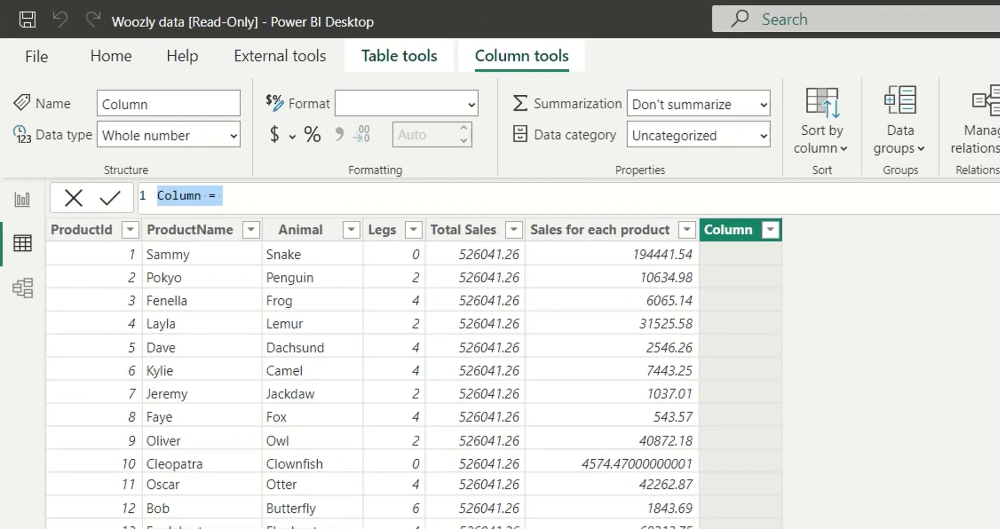
type("Produ")
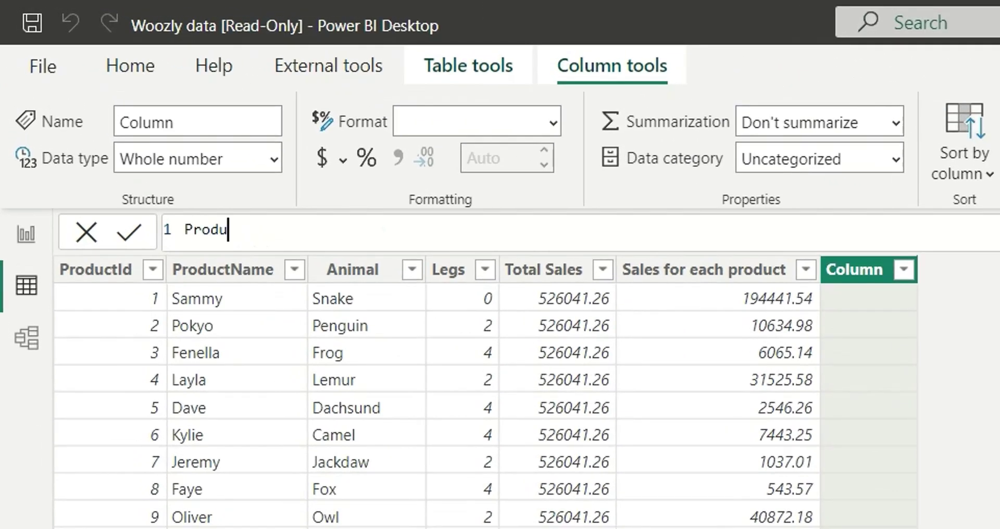
type("ct Contributio")
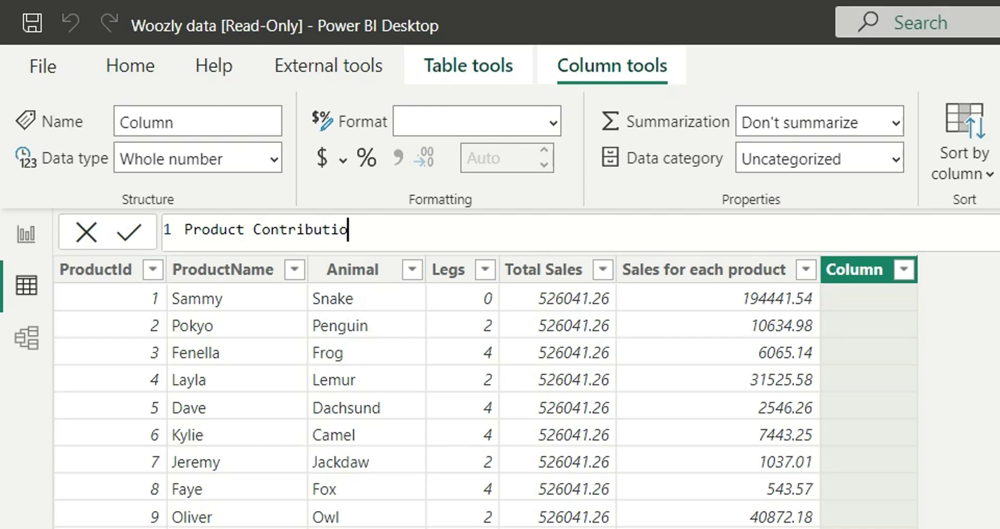
type("n =")
key("shift+Return")
type("div")
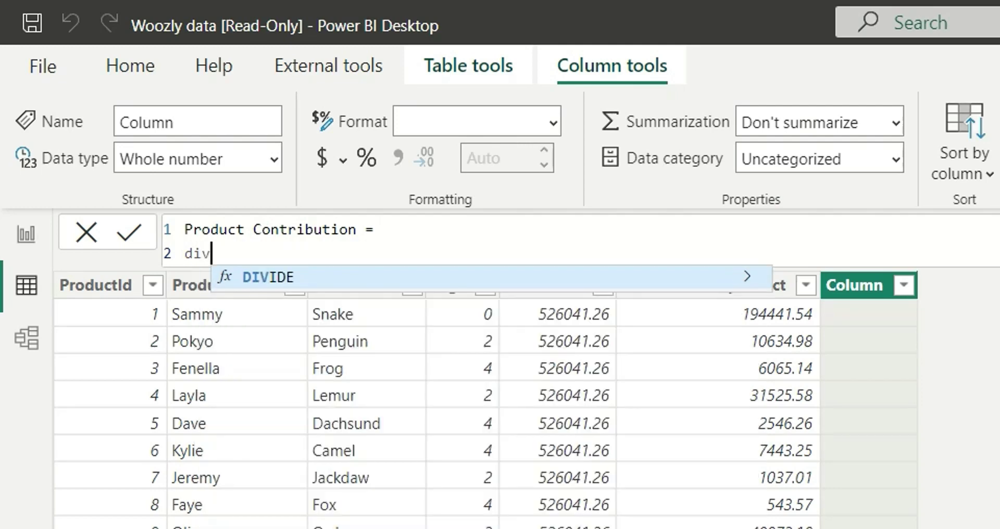
key("Tab")
key("shift+Return")
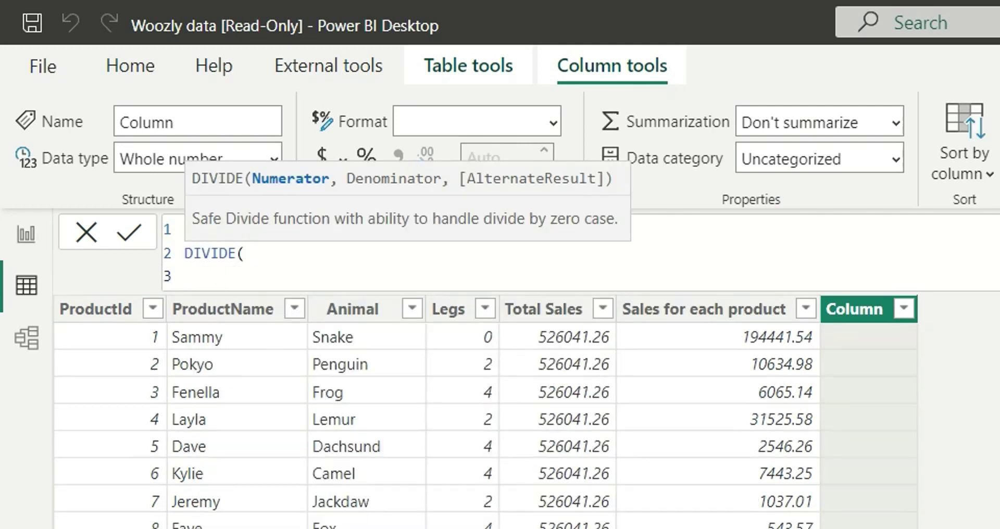
type("sales")
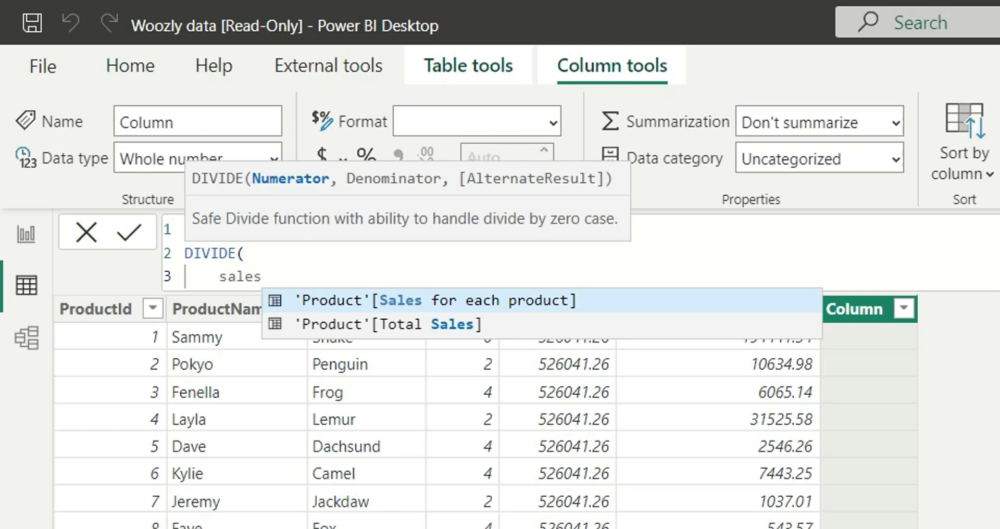
key("Tab")
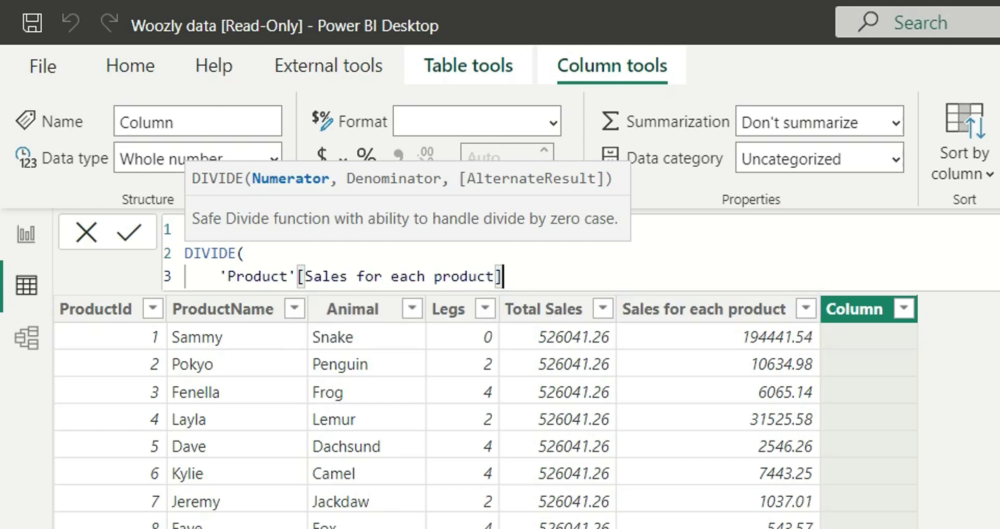
Use Total Sales as the DIVIDE denominator, close the bracket and commit the formula.
type(",")
key("shift+Return")
type("tota")
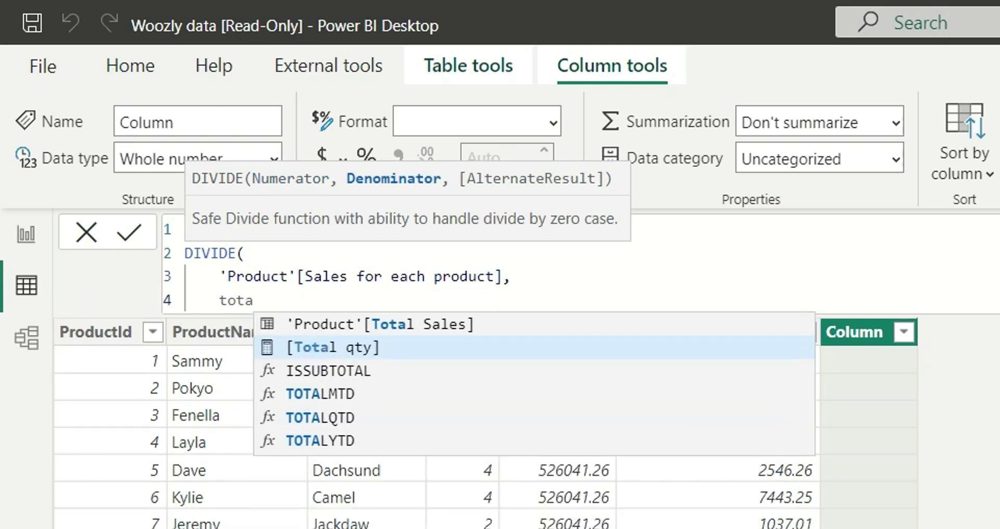
key("Up")
key("Tab")
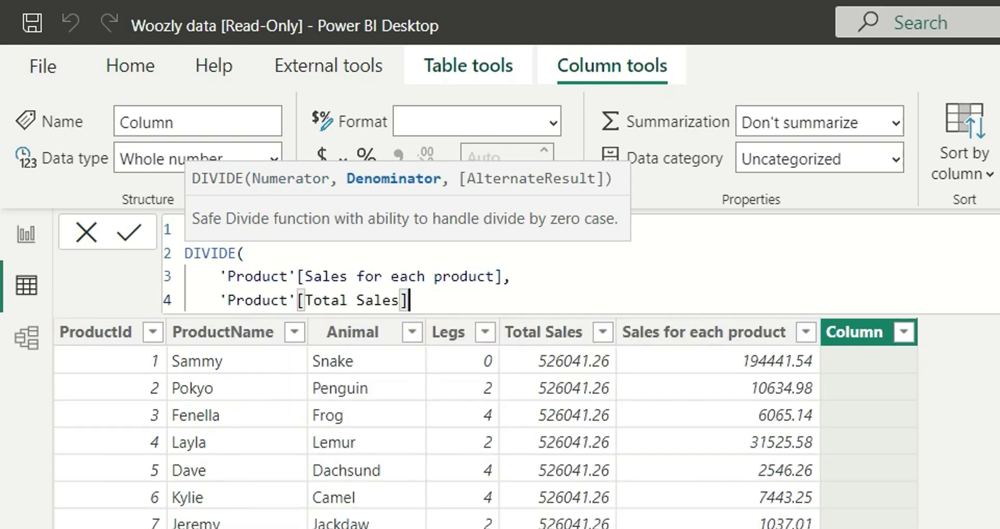
key("shift+Return")
type(")")
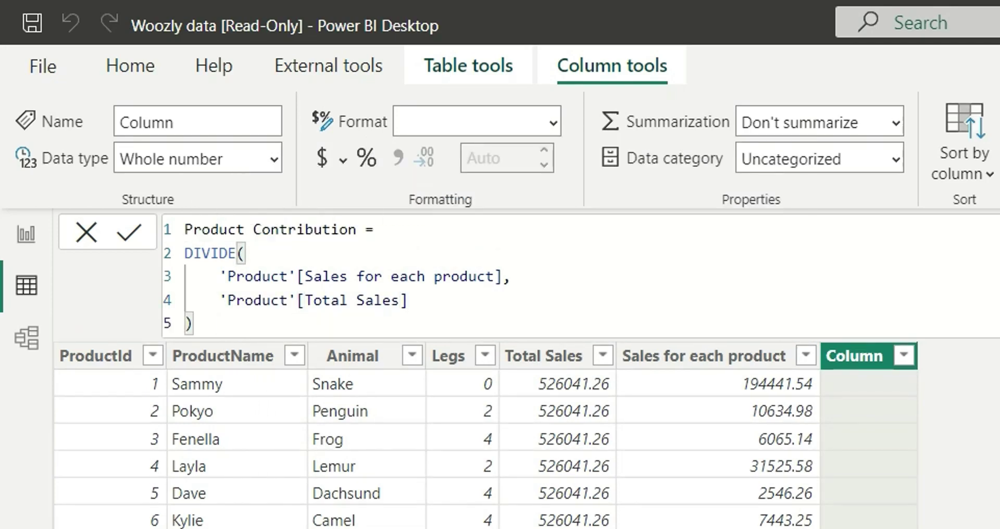
key("Return")
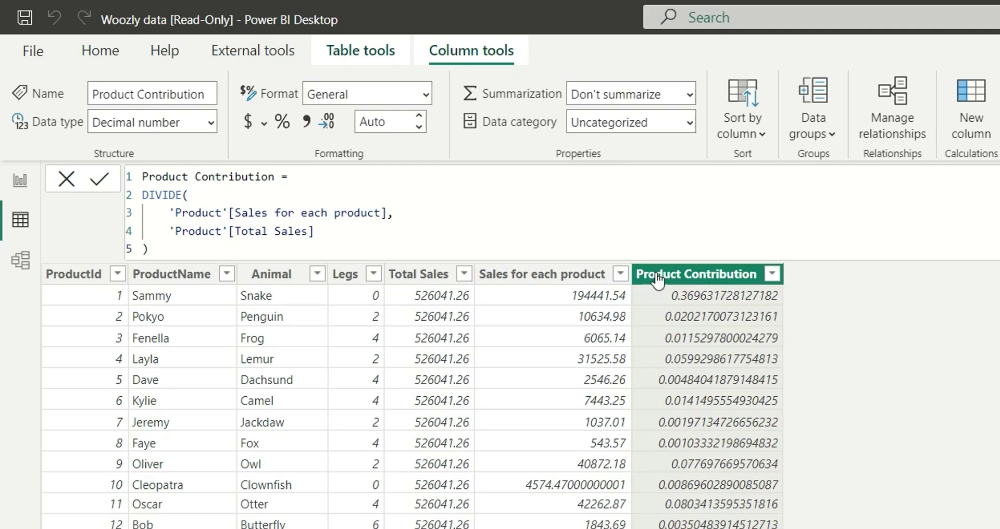
Set the Product Contribution column's format to Percentage.
left_click(425, 103)
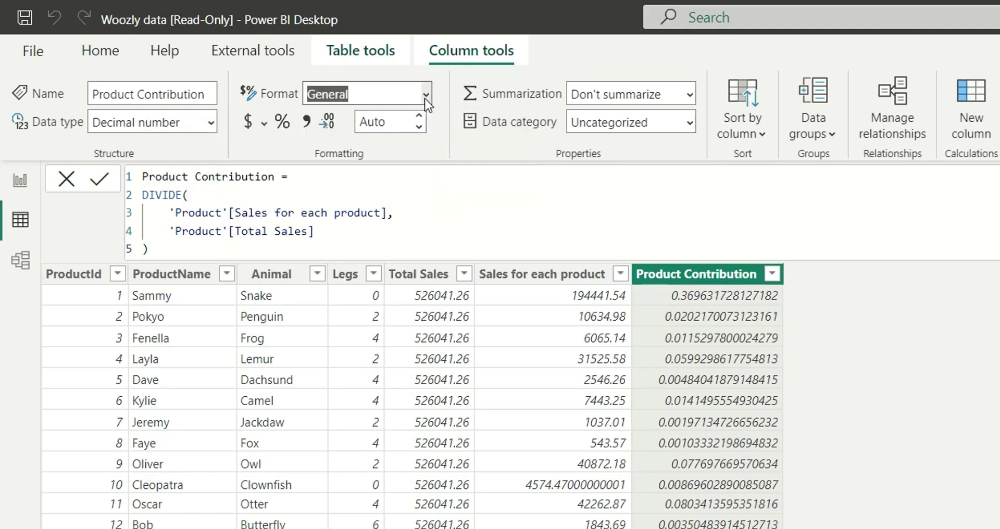
left_click(365, 231)
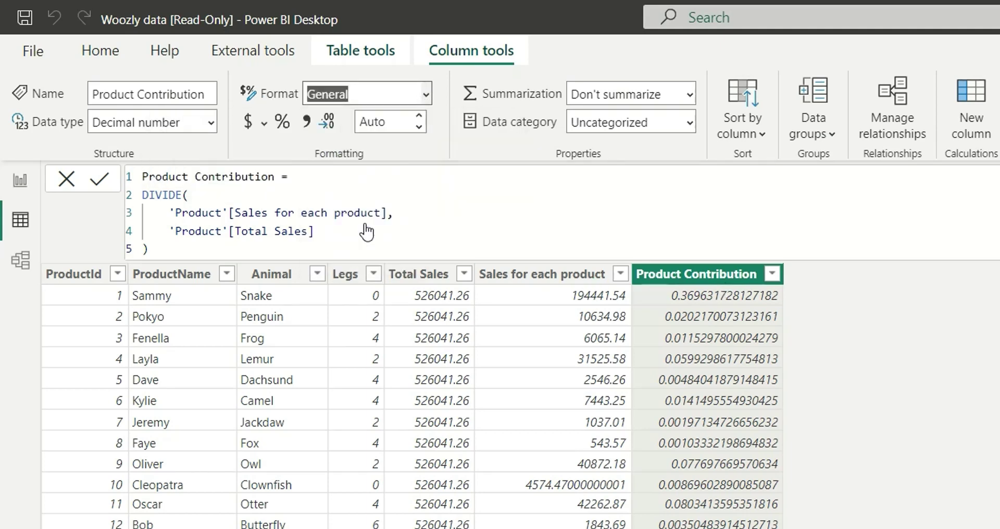